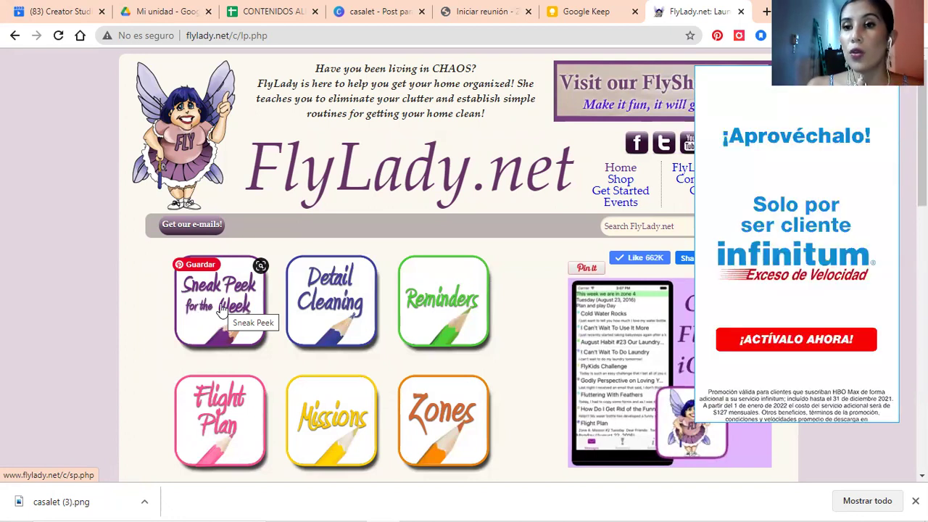
Open today's Flight Plan on FlyLady.net and review its morning and before-bed routine lists.
{"action": "left_click", "coordinate": [203, 414]}
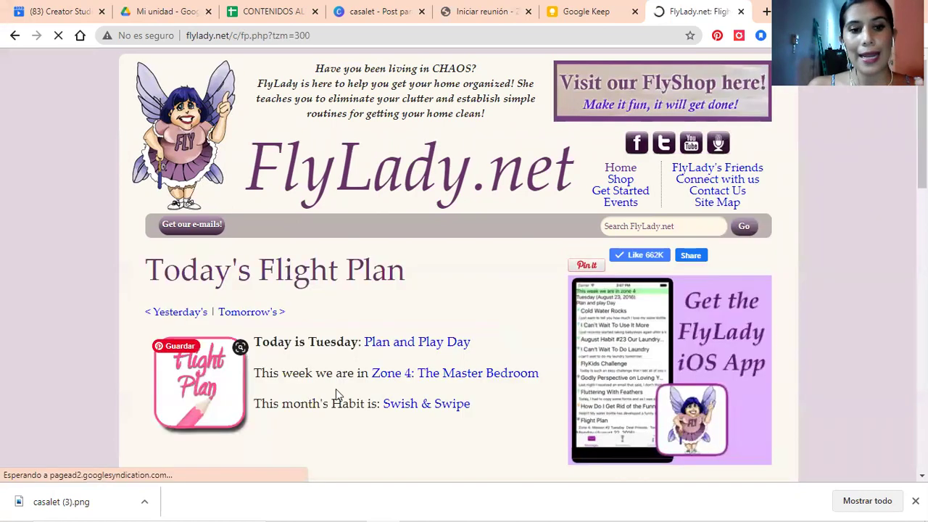
{"action": "scroll", "coordinate": [586, 394], "scroll_direction": "down", "scroll_amount": 2}
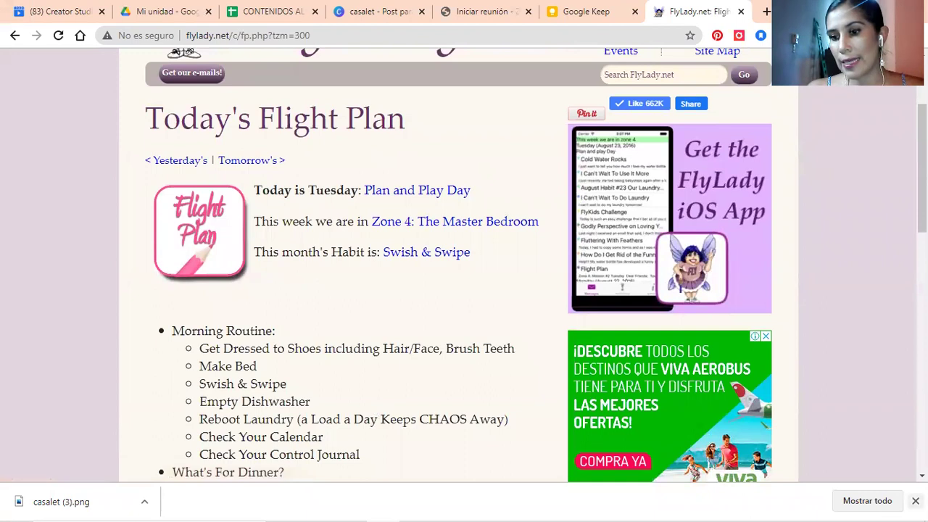
{"action": "scroll", "coordinate": [513, 397], "scroll_direction": "down", "scroll_amount": 3}
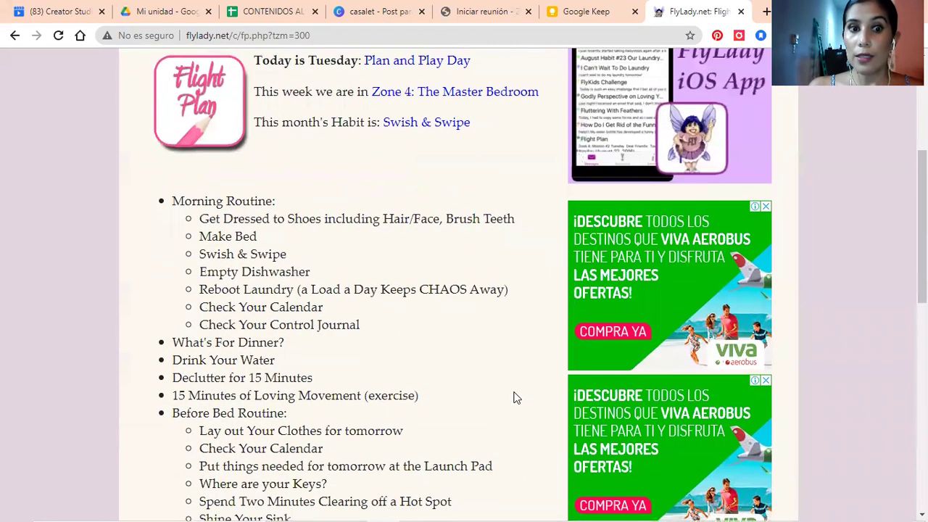
{"action": "scroll", "coordinate": [514, 398], "scroll_direction": "down", "scroll_amount": 1}
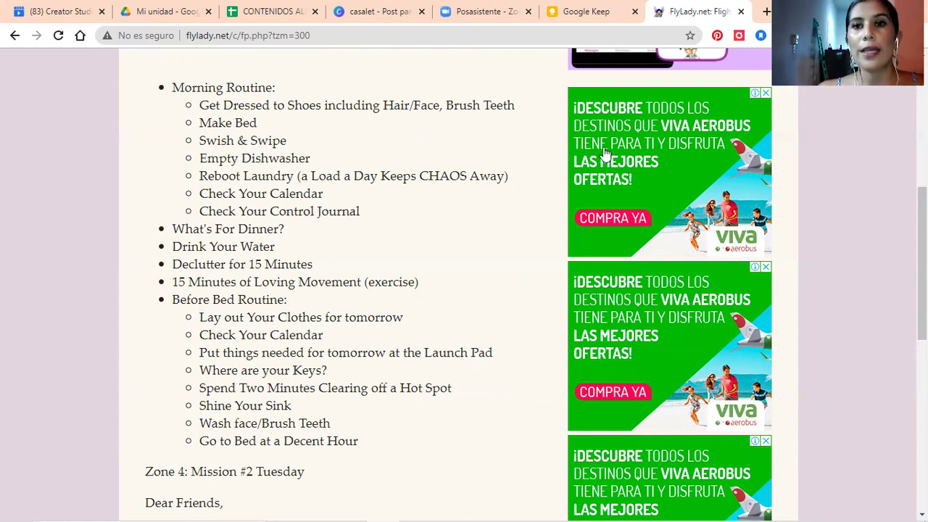
Switch to Google Keep, view the RUTINA MAÑANA checklist note in full and close it.
{"action": "left_click", "coordinate": [583, 12]}
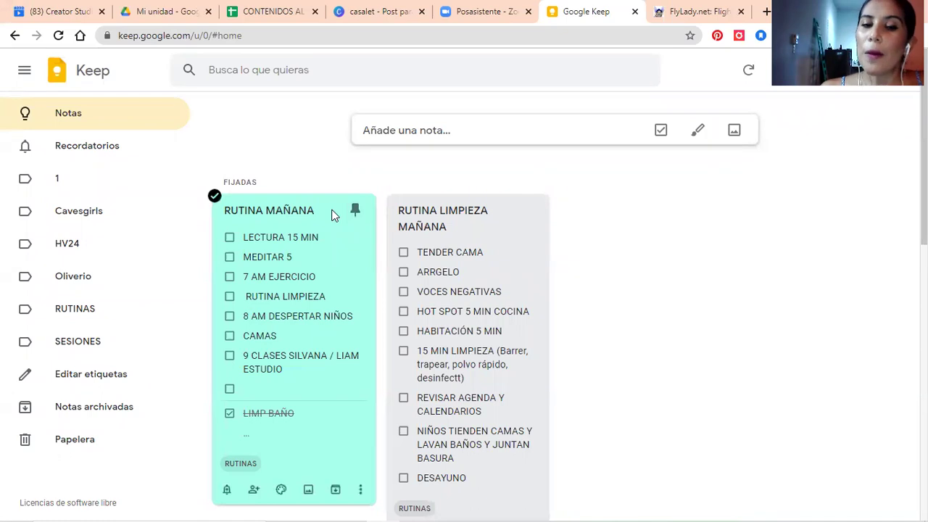
{"action": "left_click", "coordinate": [306, 209]}
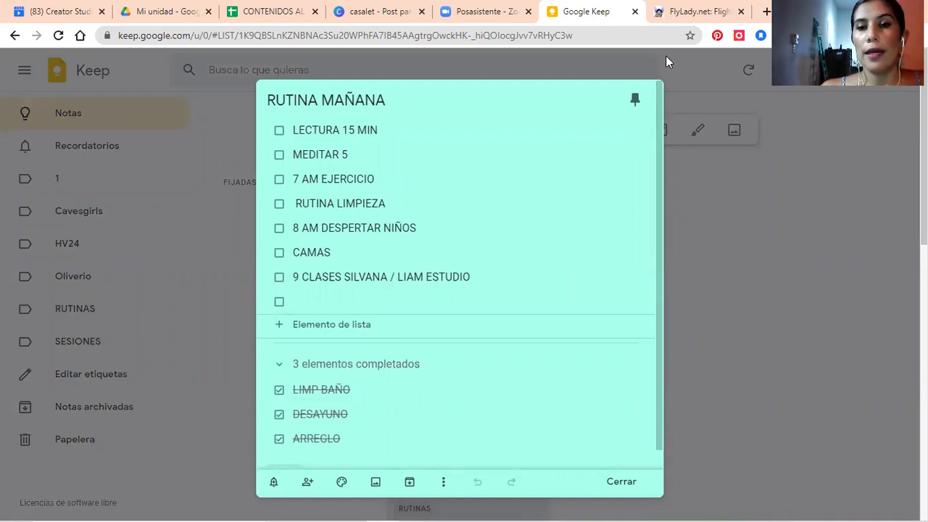
{"action": "left_click", "coordinate": [617, 53]}
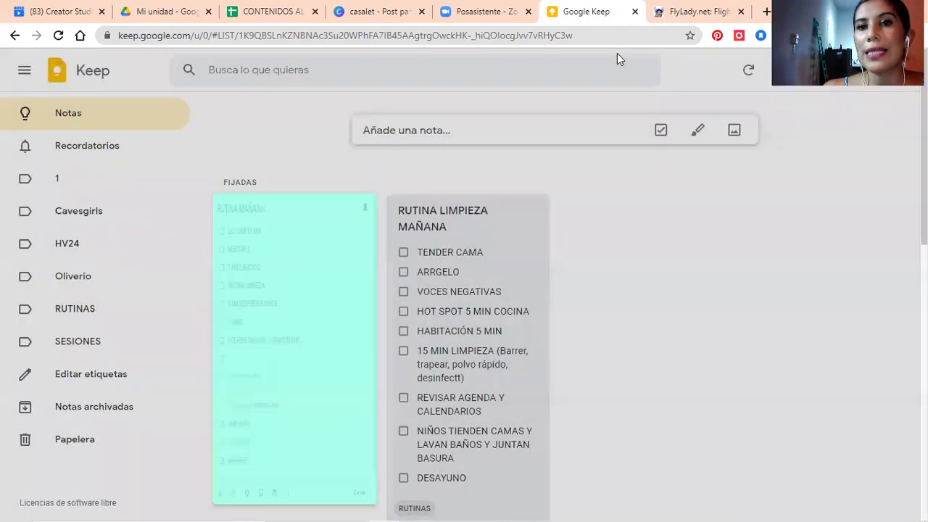
Open the RUTINA LIMPIEZA MAÑANA note and change its hot spot item to HOT SPOT 2 MIN.
{"action": "left_click", "coordinate": [520, 276]}
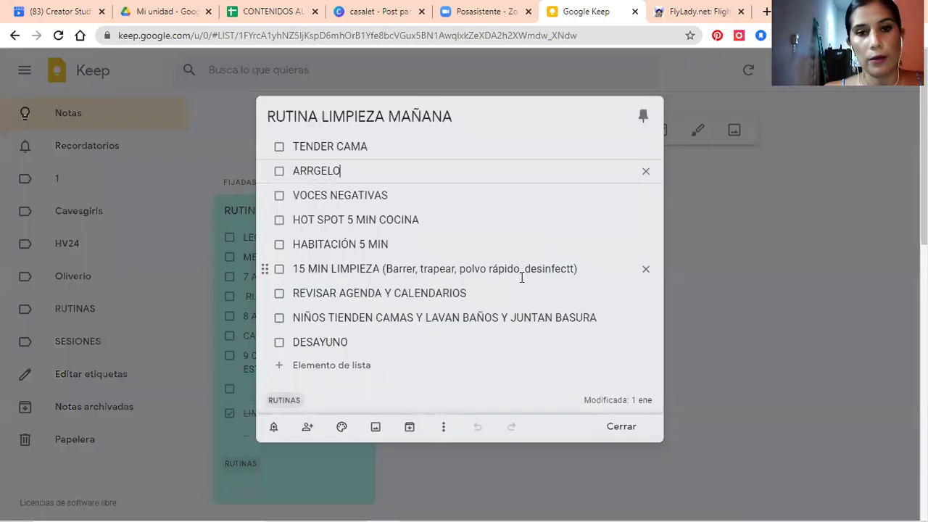
{"action": "left_click", "coordinate": [454, 161]}
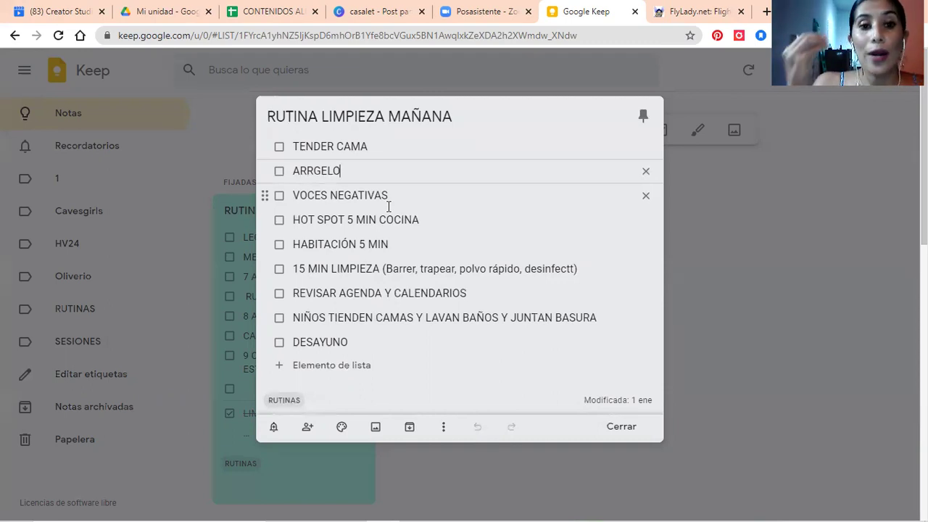
{"action": "left_click", "coordinate": [426, 216]}
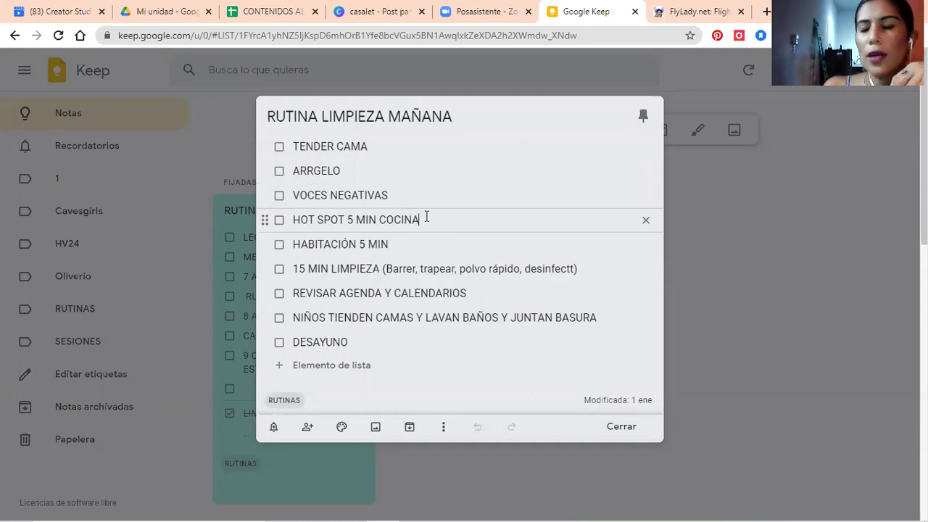
{"action": "key", "text": "BackSpace"}
{"action": "key", "text": "BackSpace"}
{"action": "key", "text": "BackSpace"}
{"action": "key", "text": "BackSpace"}
{"action": "key", "text": "BackSpace"}
{"action": "key", "text": "BackSpace"}
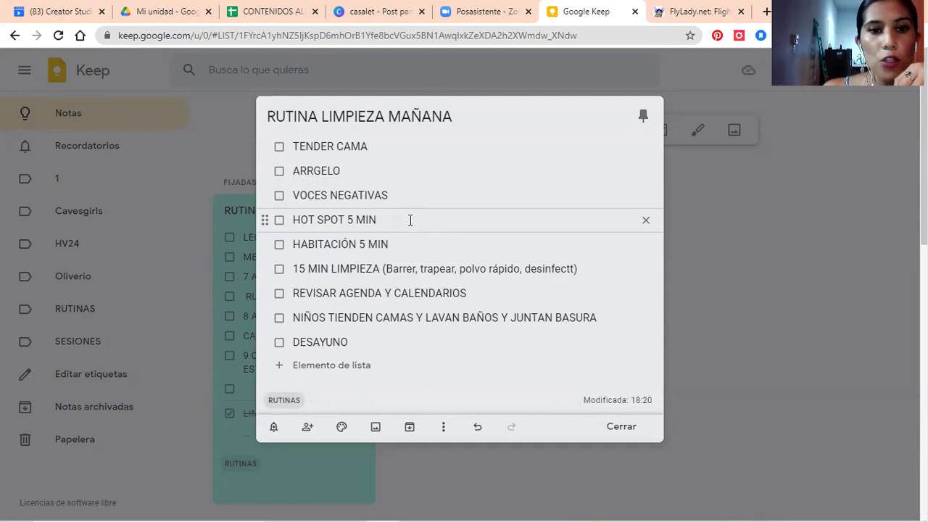
{"action": "key", "text": "BackSpace"}
{"action": "key", "text": "BackSpace"}
{"action": "key", "text": "BackSpace"}
{"action": "key", "text": "BackSpace"}
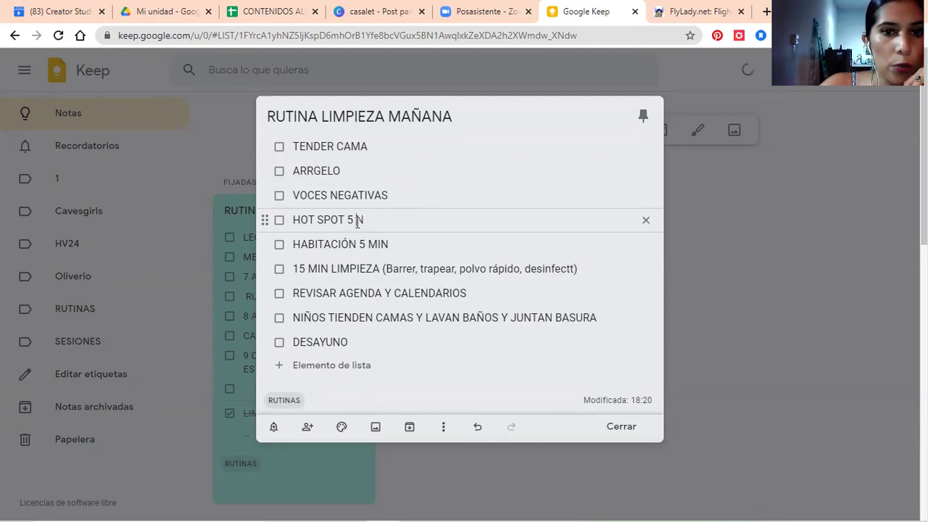
{"action": "key", "text": "BackSpace"}
{"action": "type", "text": "2 N"}
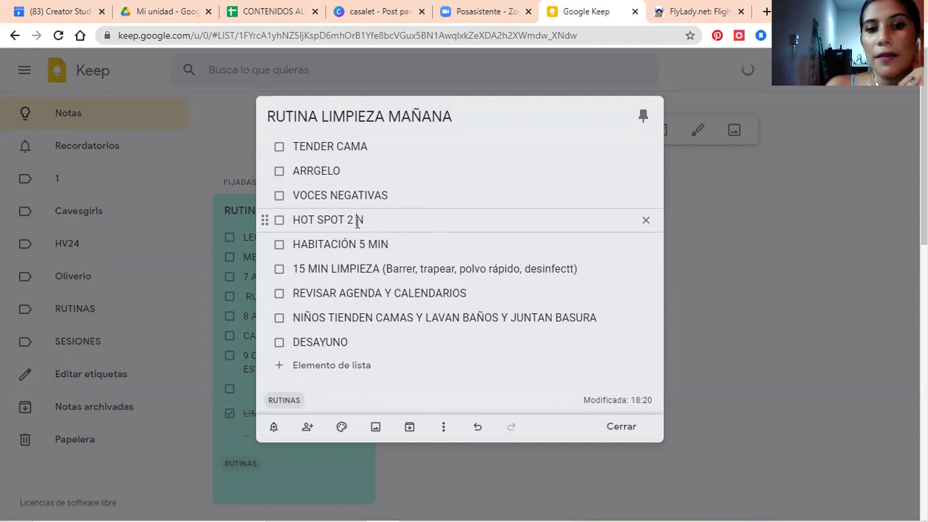
{"action": "key", "text": "Left"}
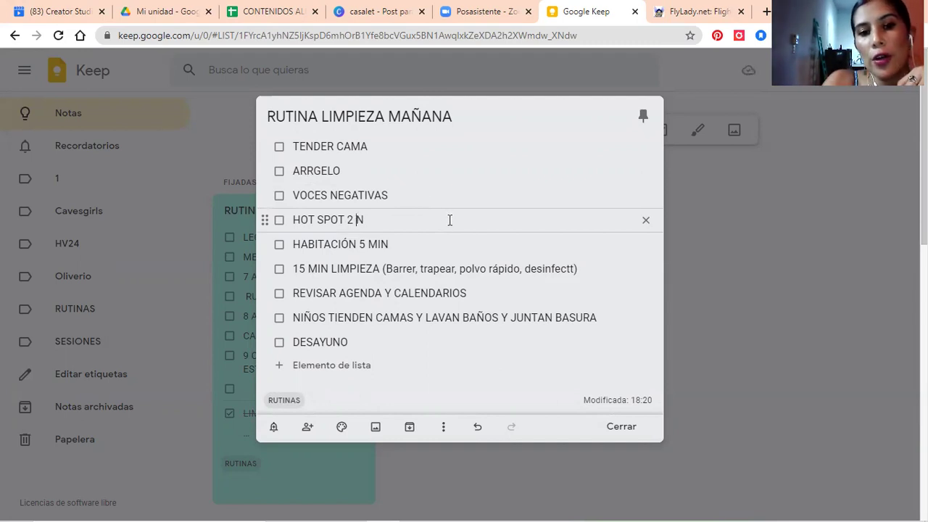
{"action": "type", "text": "MI"}
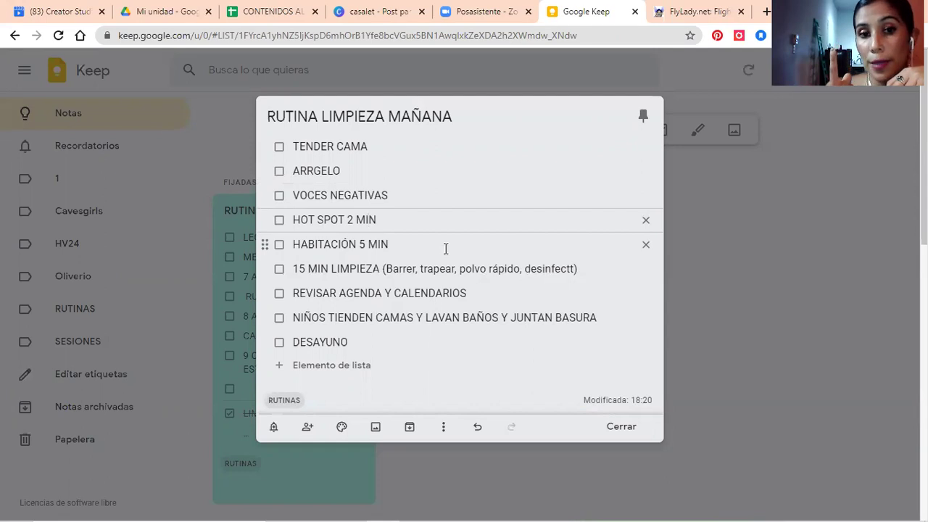
Go through the note's remaining items one by one, from HABITACIÓN 5 MIN down to DESAYUNO.
{"action": "left_click", "coordinate": [446, 249]}
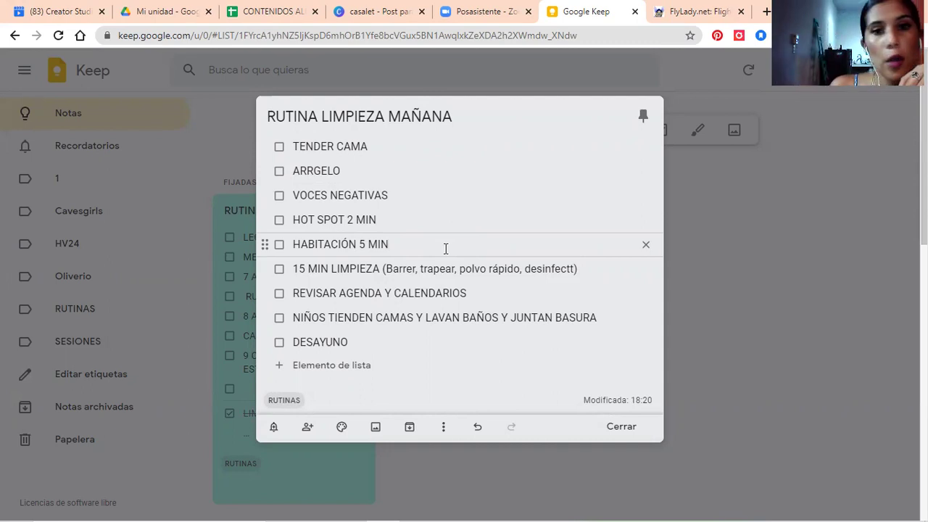
{"action": "left_click", "coordinate": [613, 273]}
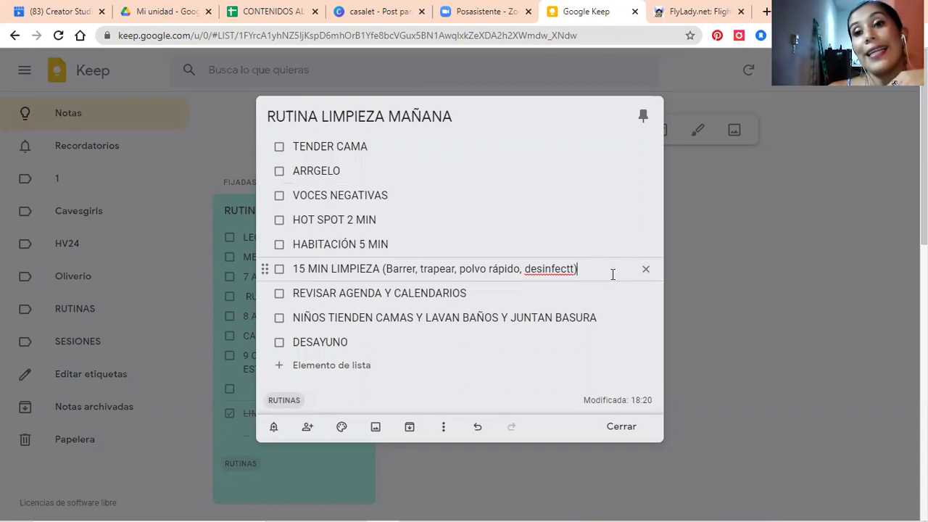
{"action": "left_click", "coordinate": [486, 297]}
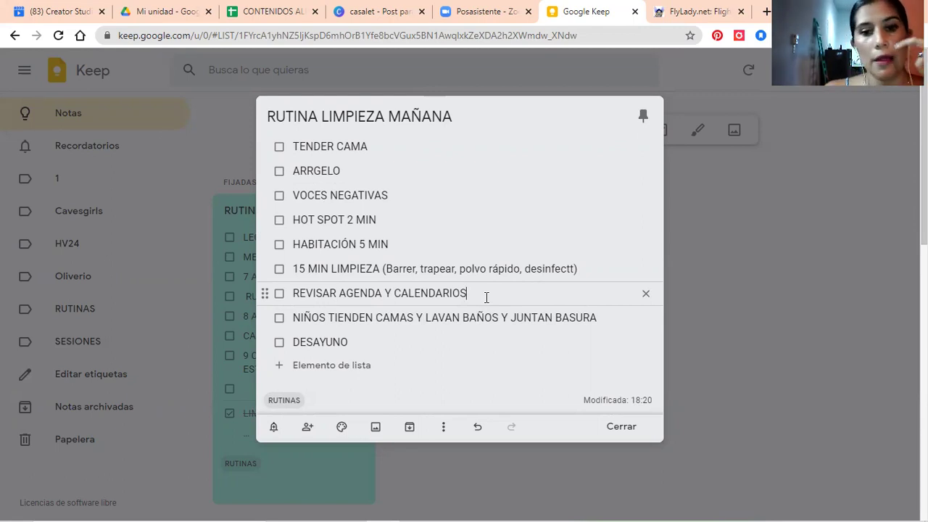
{"action": "left_click", "coordinate": [608, 318]}
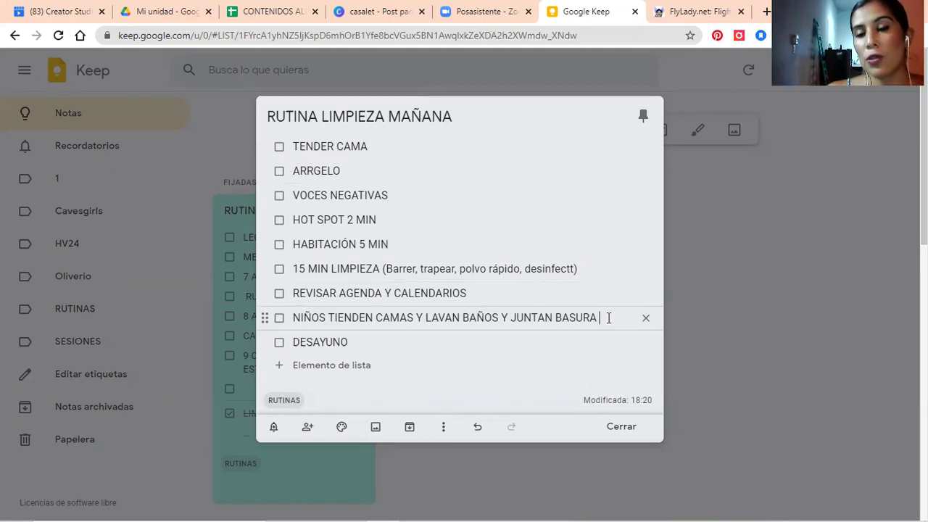
{"action": "left_click", "coordinate": [361, 341]}
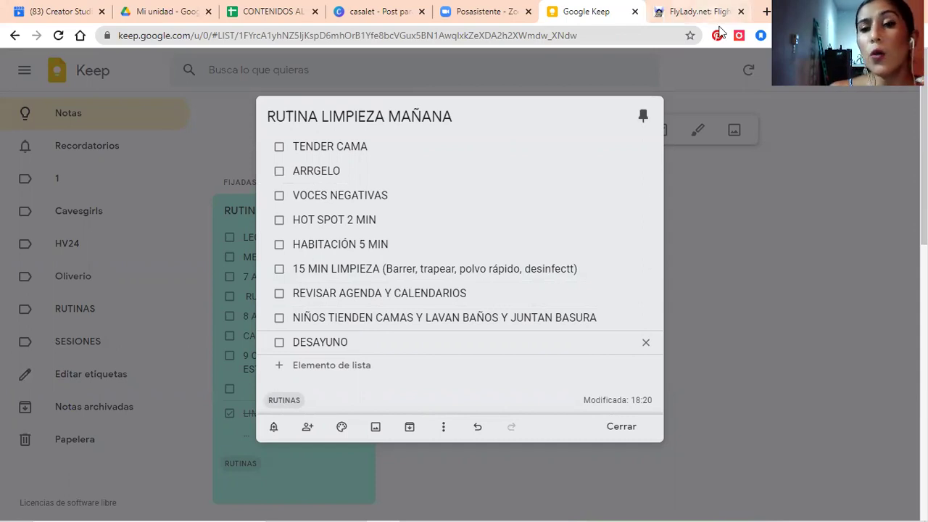
Check the Morning Routine list in the FlyLady Flight Plan and return to the Google Keep note.
{"action": "left_click", "coordinate": [702, 11]}
{"action": "scroll", "coordinate": [415, 275], "scroll_direction": "up", "scroll_amount": 1}
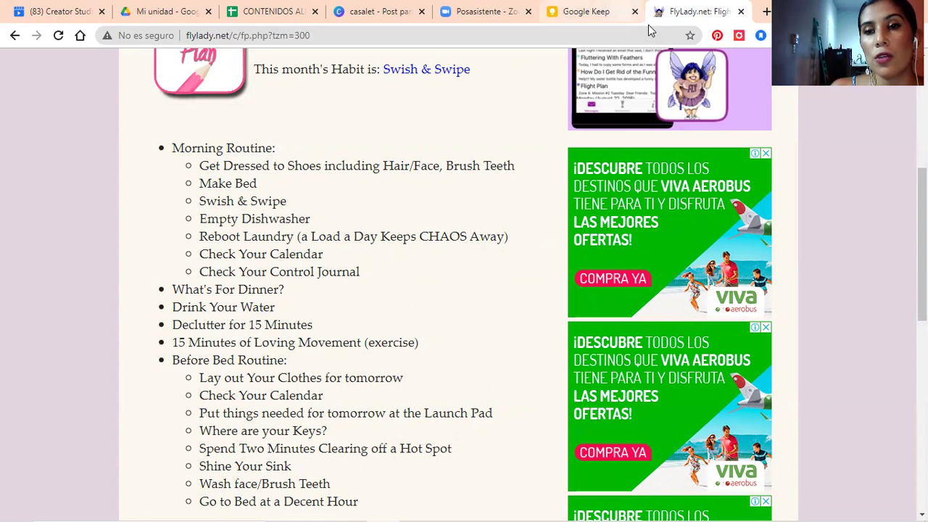
{"action": "left_click", "coordinate": [595, 11]}
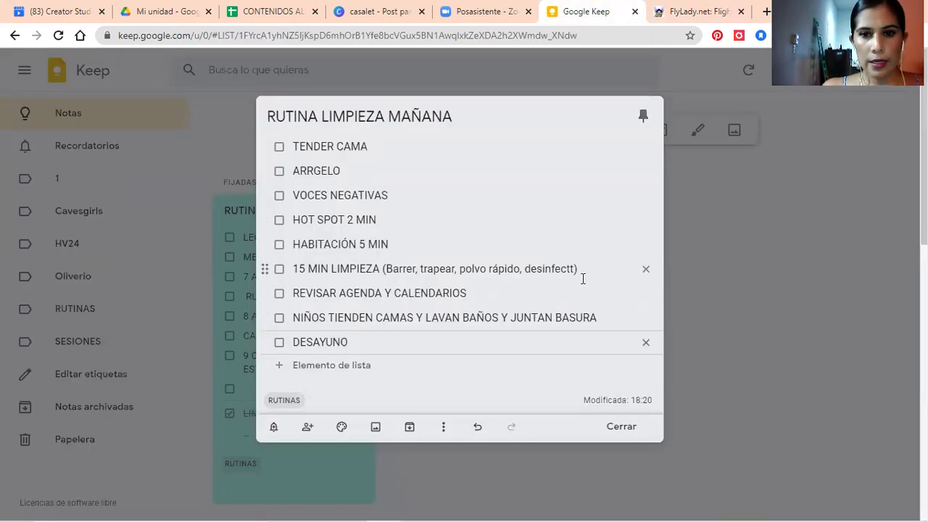
Add a checklist item CICLO LAVANDERÍA directly below VOCES NEGATIVAS.
{"action": "left_click", "coordinate": [555, 247]}
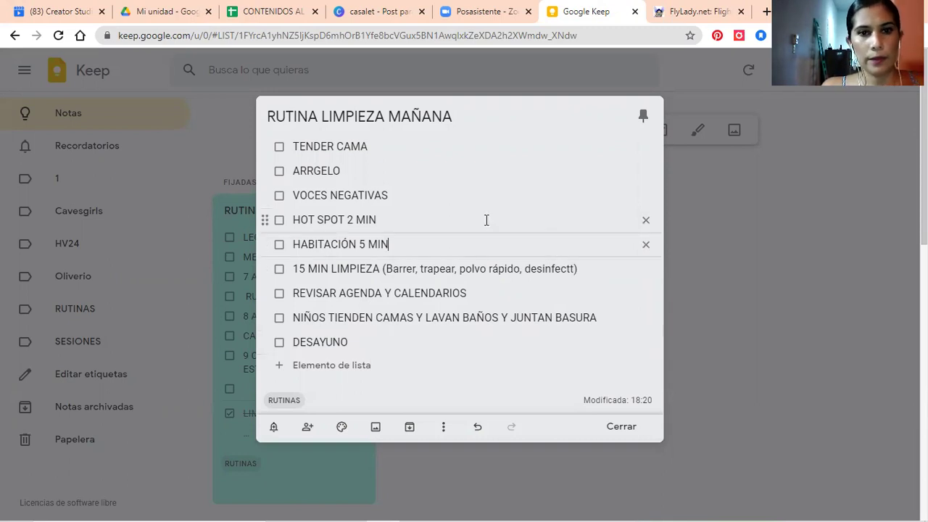
{"action": "left_click", "coordinate": [461, 205]}
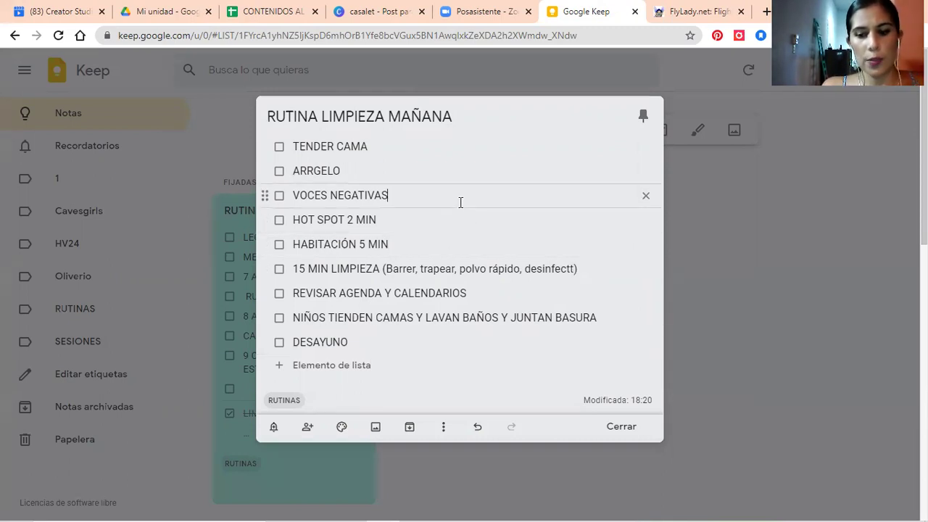
{"action": "key", "text": "Return"}
{"action": "type", "text": "C"}
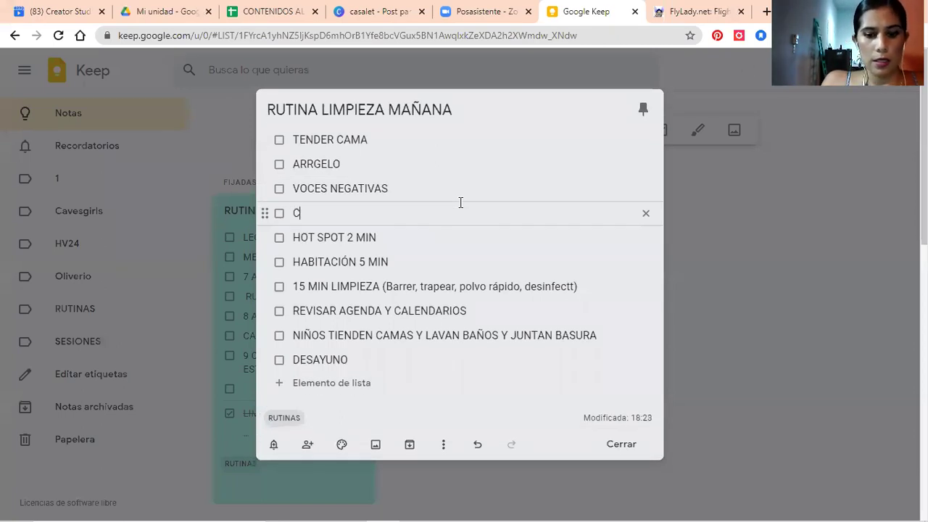
{"action": "type", "text": "ICLO LAVA"}
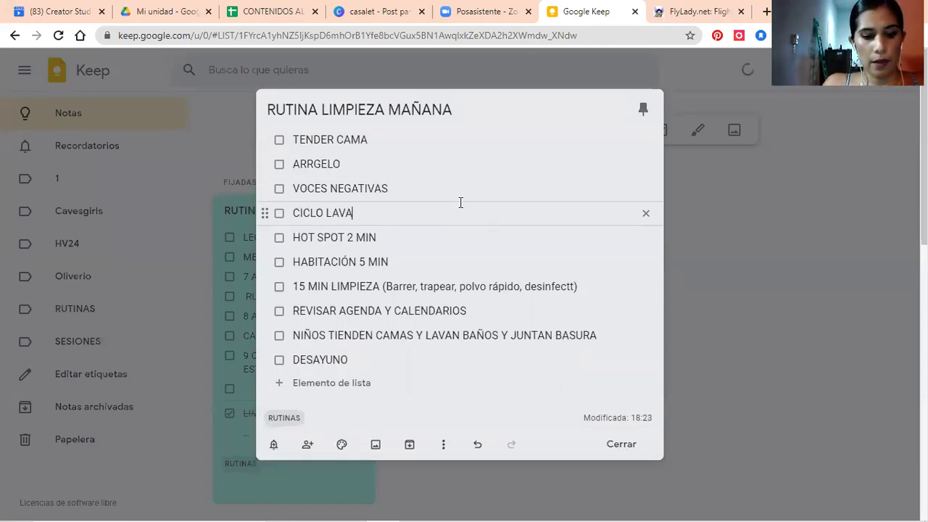
{"action": "type", "text": "NDER+A"}
{"action": "key", "text": "BackSpace"}
{"action": "key", "text": "BackSpace"}
{"action": "type", "text": "ÍA"}
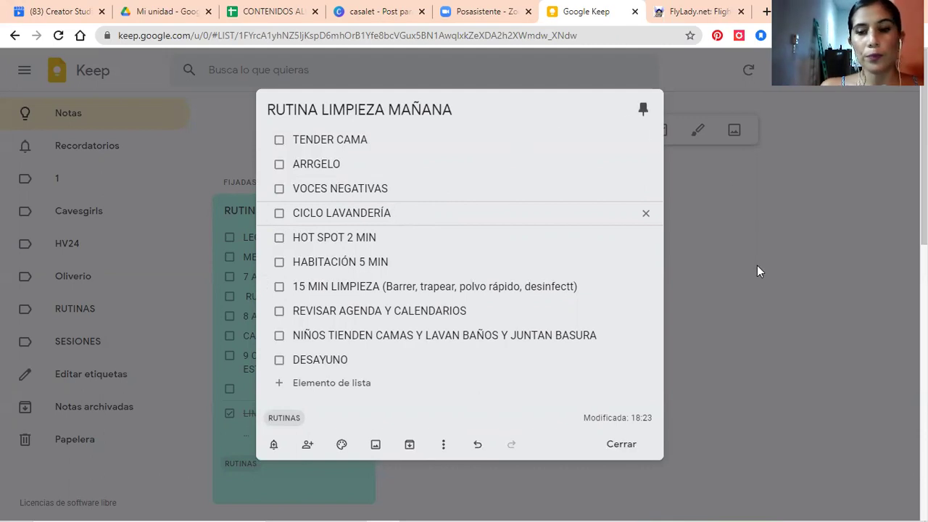
Add the duration (5 MIN) to the end of the TENDER CAMA item.
{"action": "left_click", "coordinate": [397, 141]}
{"action": "type", "text": "("}
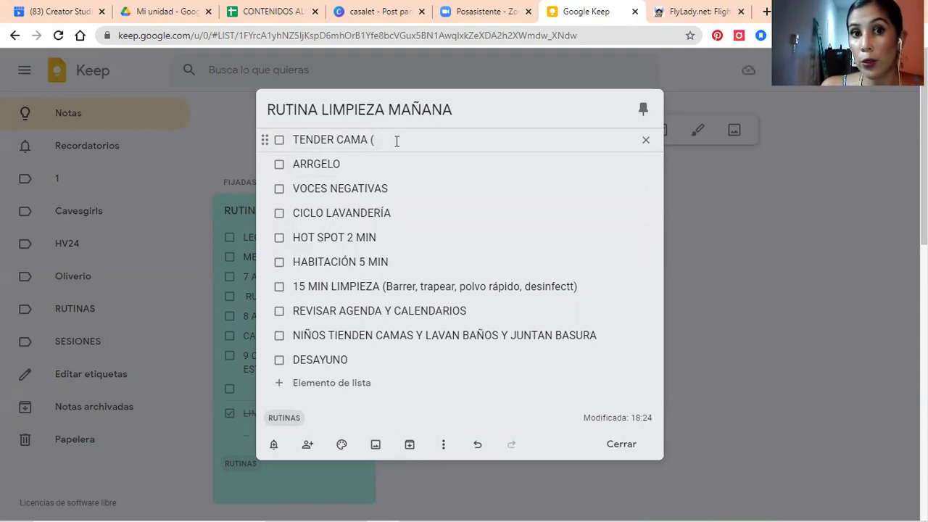
{"action": "type", "text": "5 M"}
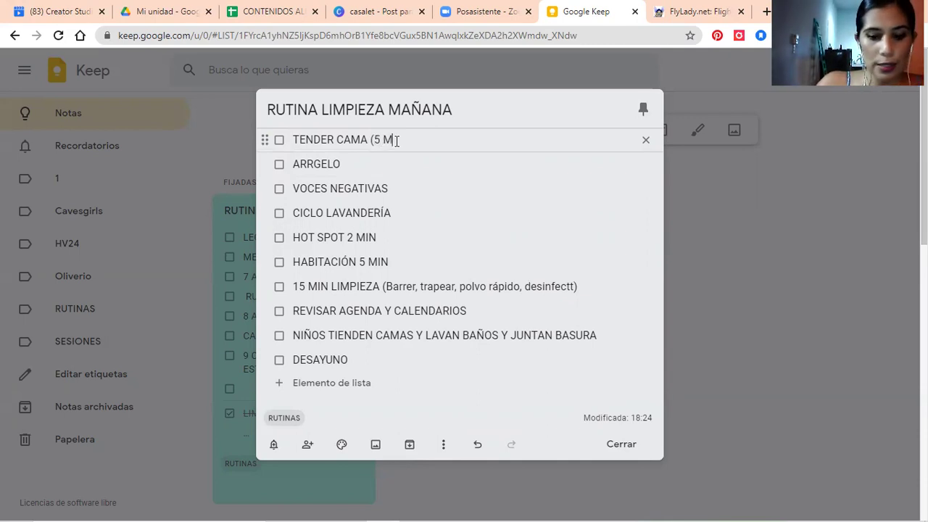
{"action": "type", "text": "IN)"}
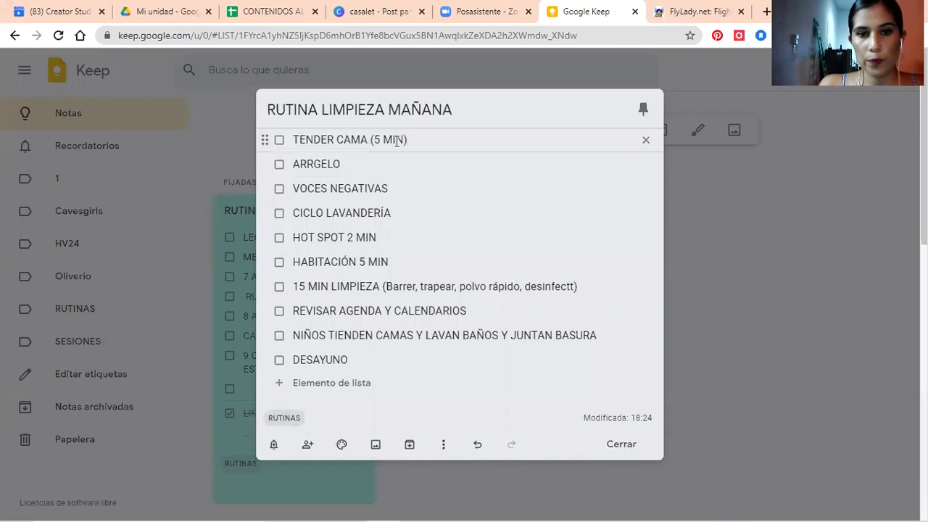
Add the duration (30 MIN) to the end of the ARRGELO item.
{"action": "left_click", "coordinate": [367, 163]}
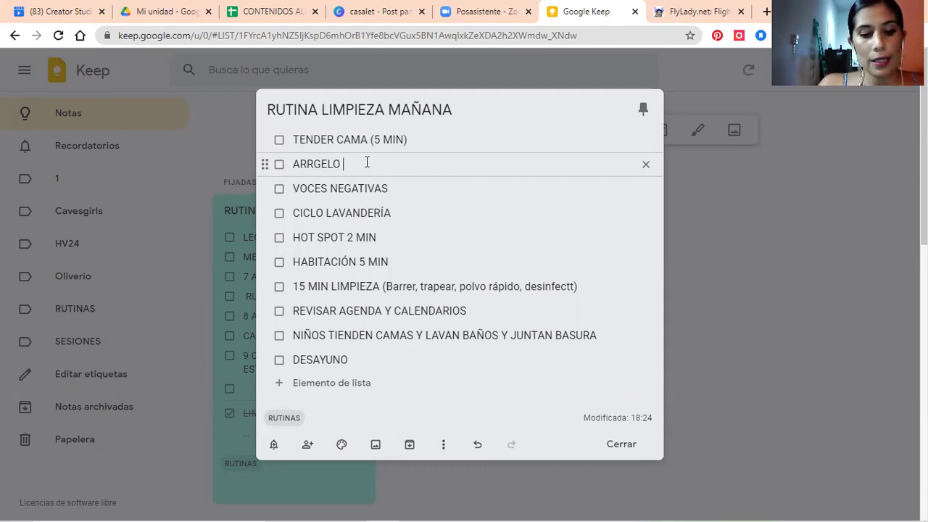
{"action": "type", "text": "("}
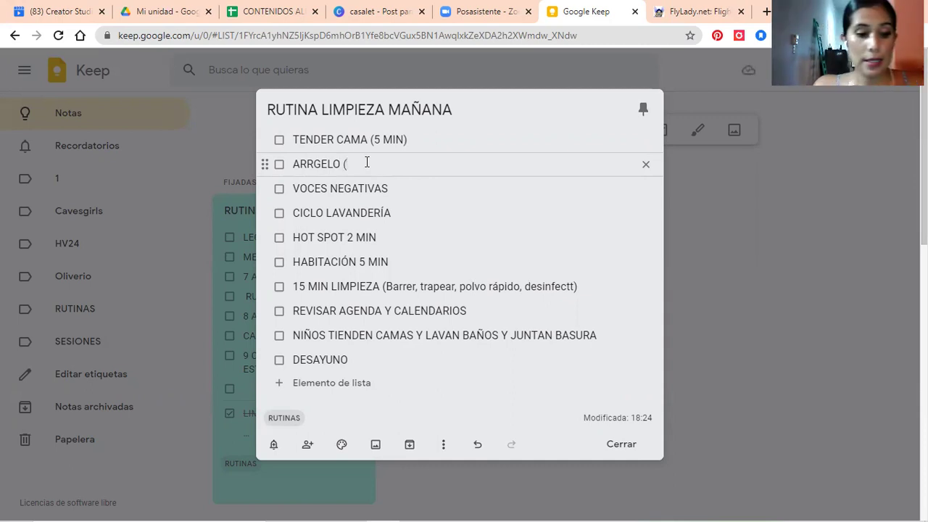
{"action": "type", "text": "30 "}
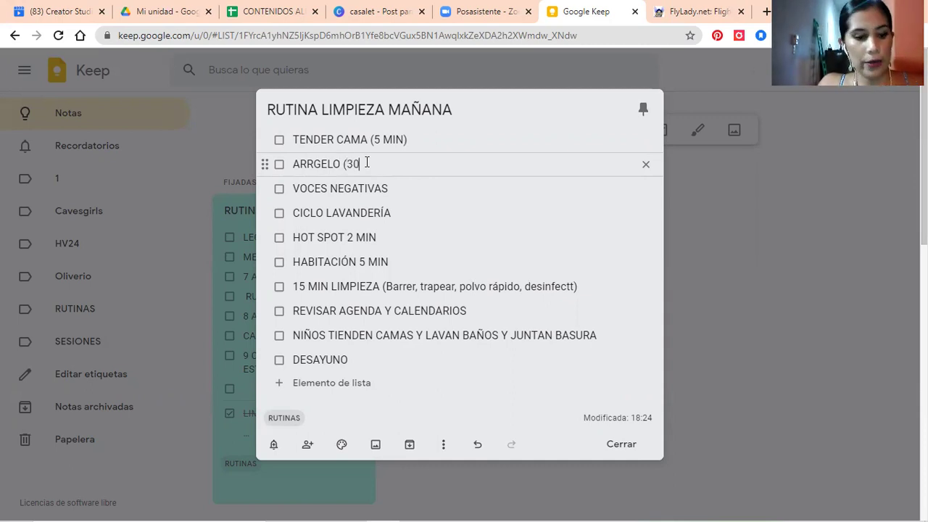
{"action": "type", "text": "MIN)"}
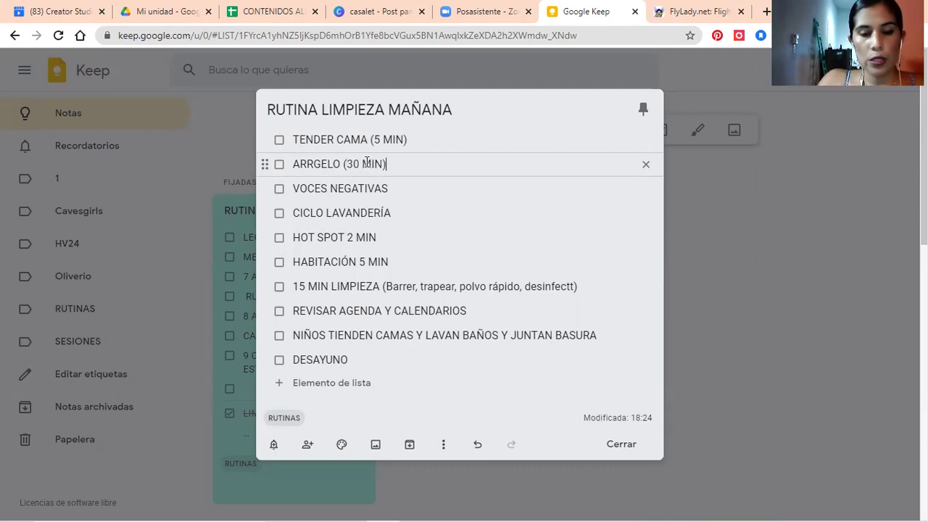
Add the duration (5 MIN) to the end of the VOCES NEGATIVAS item.
{"action": "left_click", "coordinate": [397, 183]}
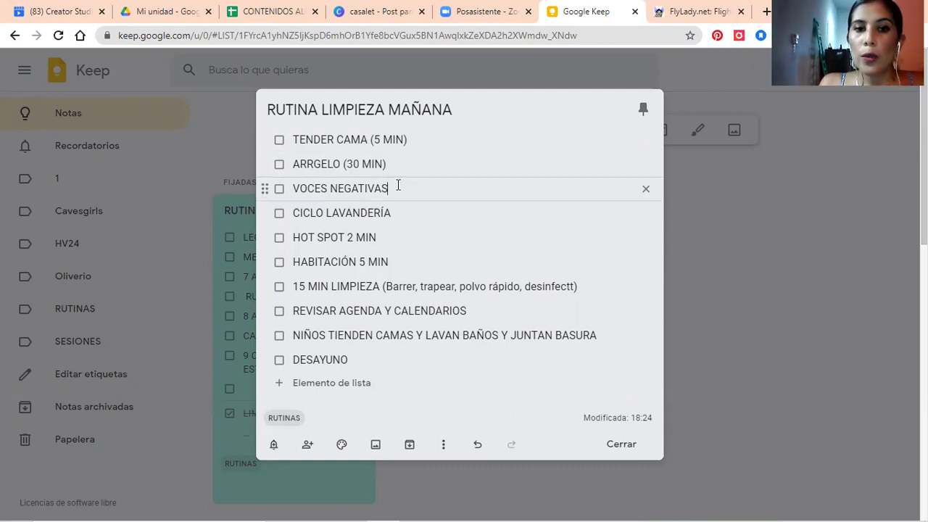
{"action": "type", "text": "("}
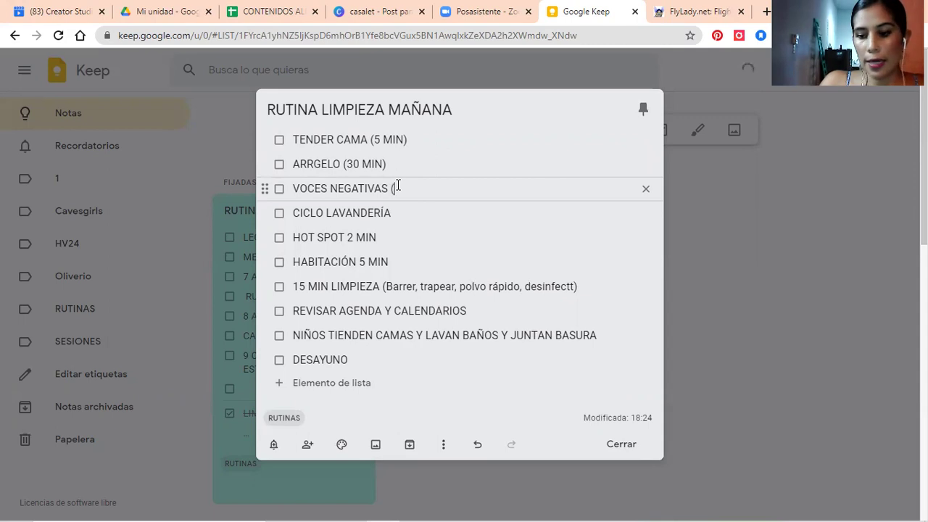
{"action": "type", "text": "5 M"}
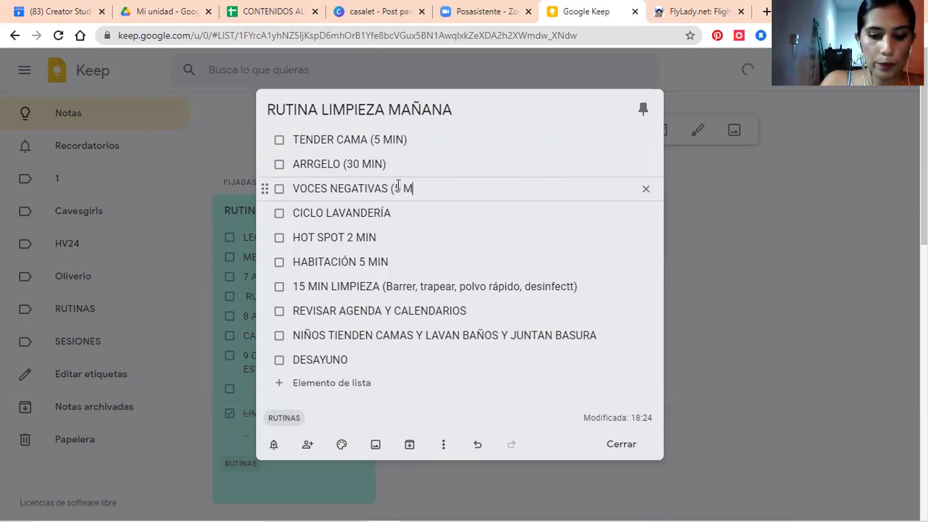
{"action": "type", "text": "IN)"}
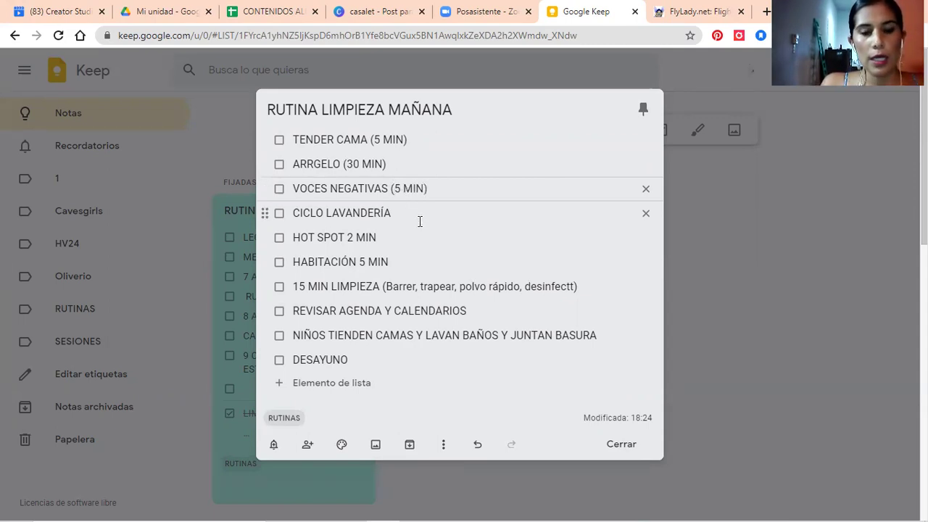
Add the duration (10 MIN) to the end of the CICLO LAVANDERÍA item.
{"action": "left_click", "coordinate": [413, 210]}
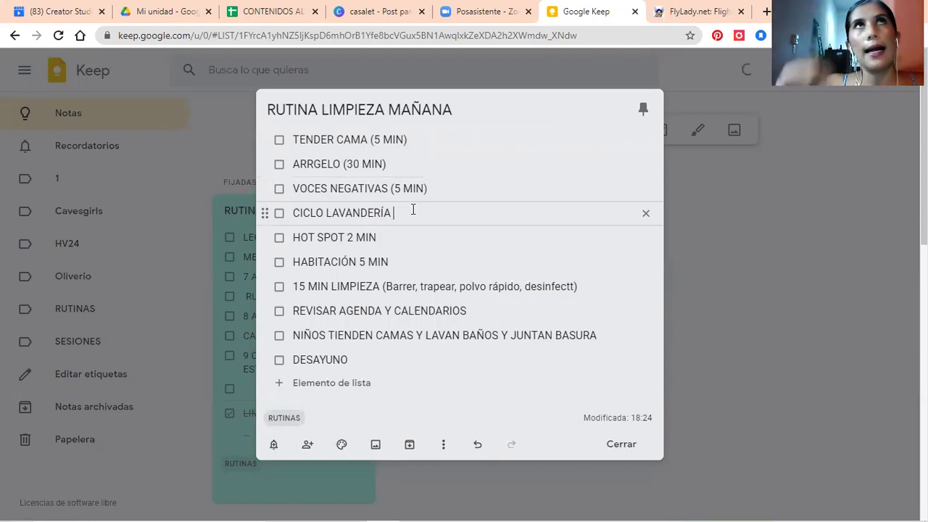
{"action": "type", "text": "("}
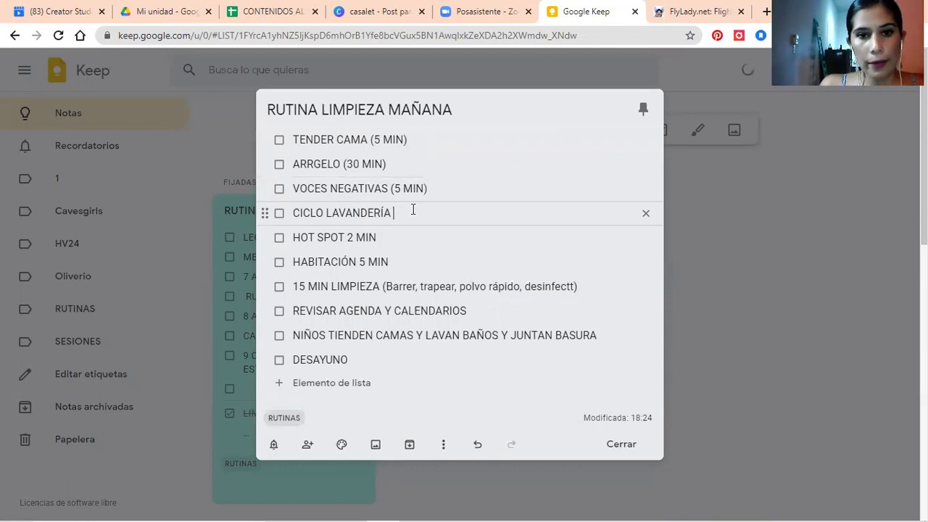
{"action": "type", "text": "1"}
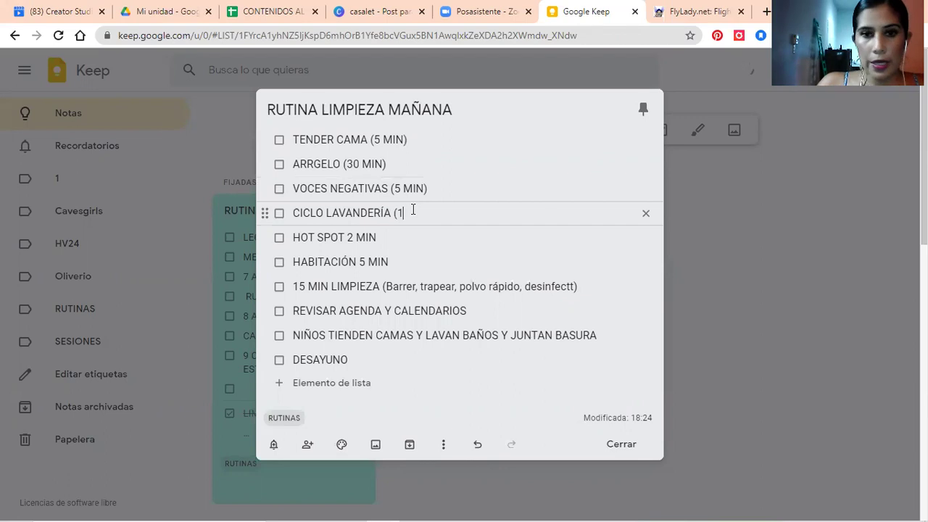
{"action": "type", "text": "0 MIN)"}
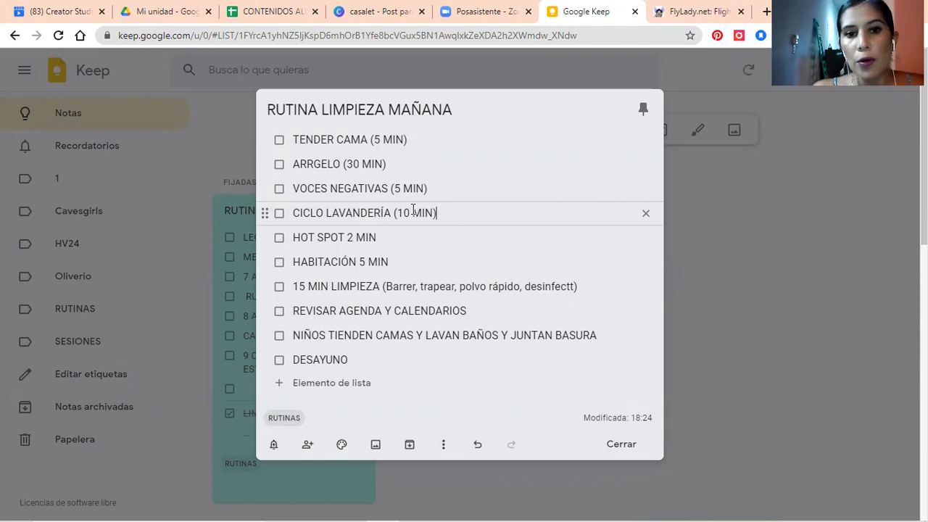
Insert EN CAOS after HABITACIÓN so the checklist item reads HABITACIÓN EN CAOS 5 MIN.
{"action": "left_click", "coordinate": [416, 240]}
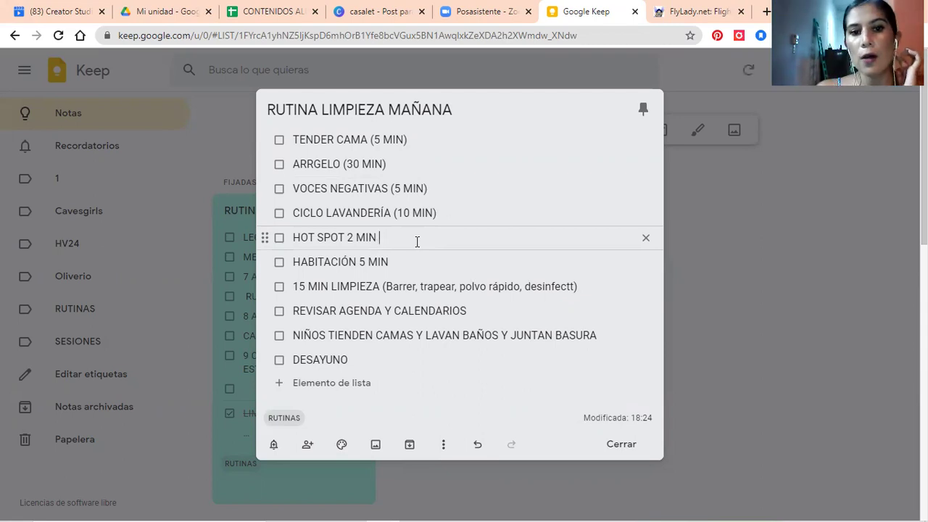
{"action": "left_click", "coordinate": [360, 263]}
{"action": "type", "text": "EN "}
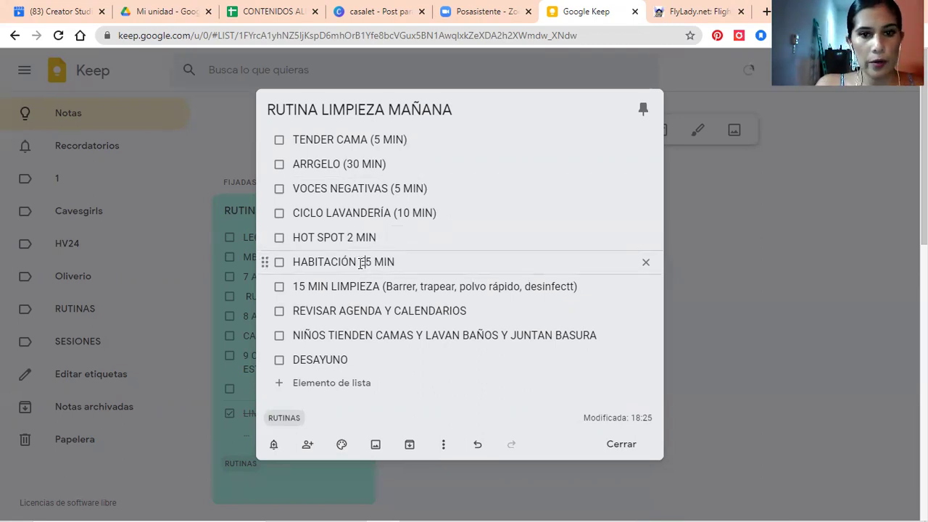
{"action": "type", "text": "CAOS"}
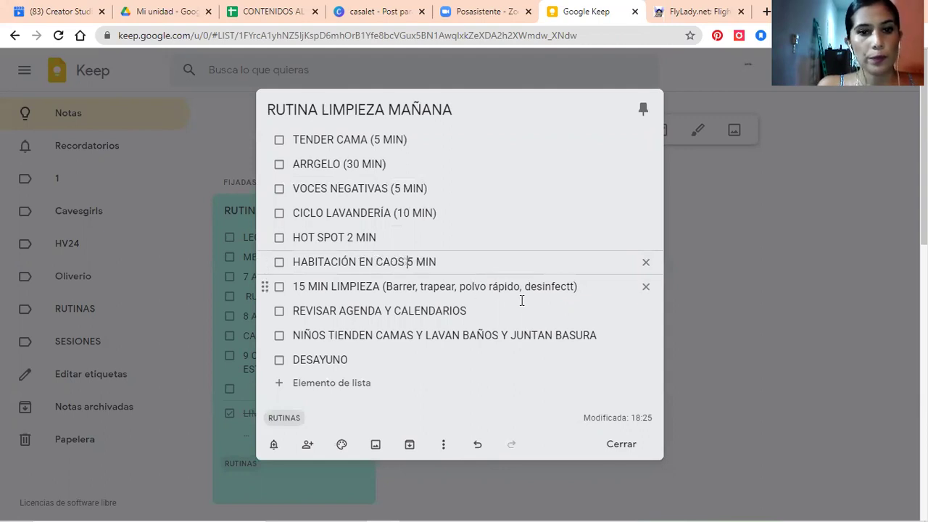
Add the duration (10 MIN) to the REVISAR AGENDA Y CALENDARIOS item and 30 MIN to the DESAYUNO item.
{"action": "left_click", "coordinate": [498, 309]}
{"action": "type", "text": "(10 MIN)"}
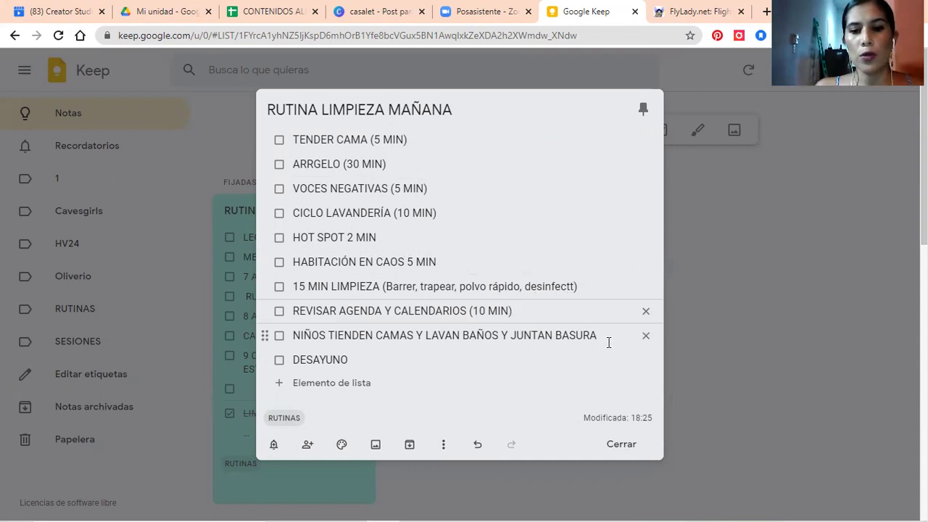
{"action": "left_click", "coordinate": [358, 358]}
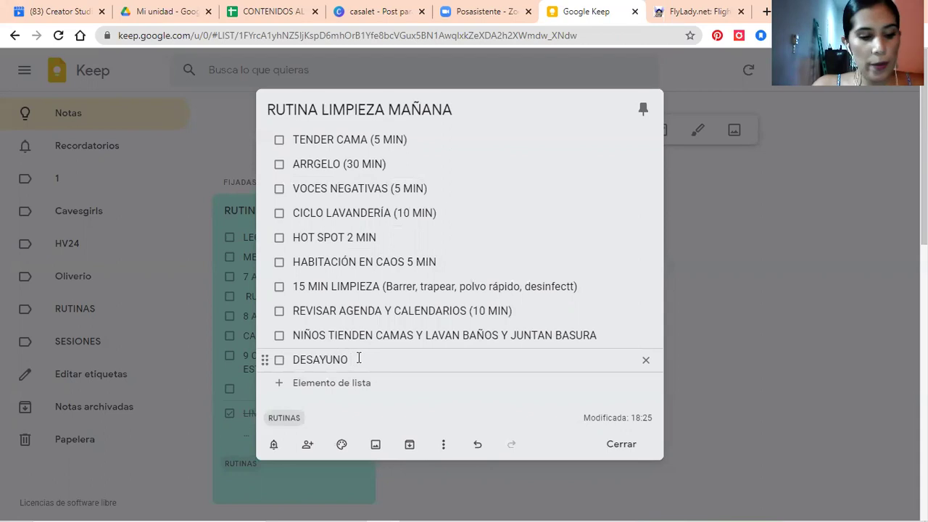
{"action": "type", "text": "3"}
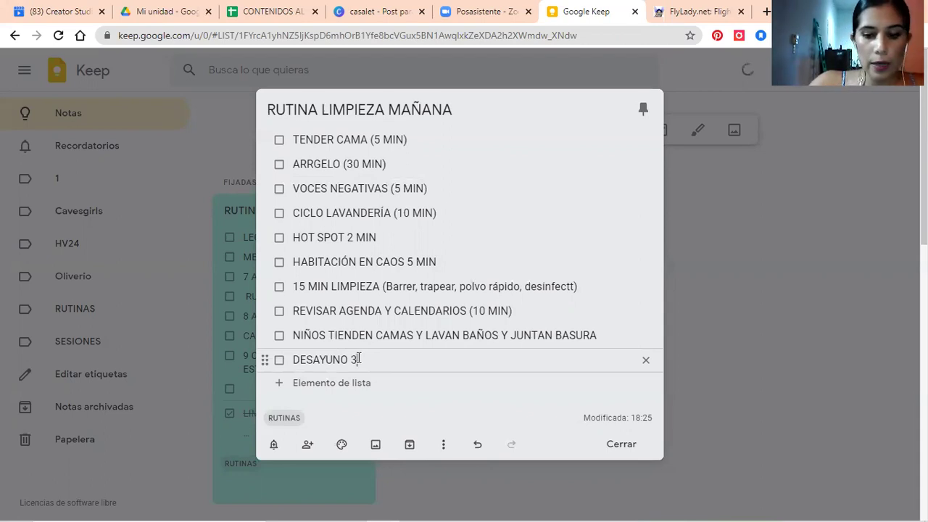
{"action": "type", "text": "0 MIN"}
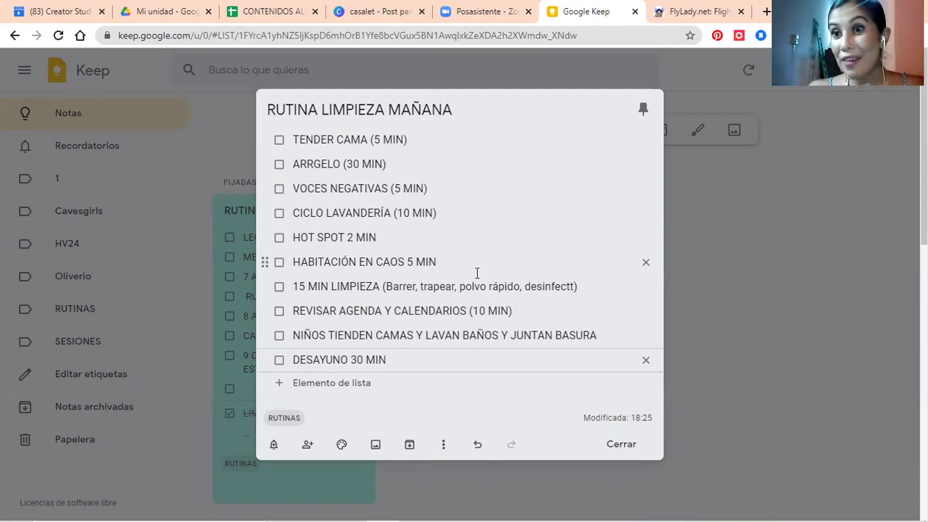
Add a checklist item REFRIGERADOR 40 MIN at the end of the list, below DESAYUNO.
{"action": "key", "text": "Down"}
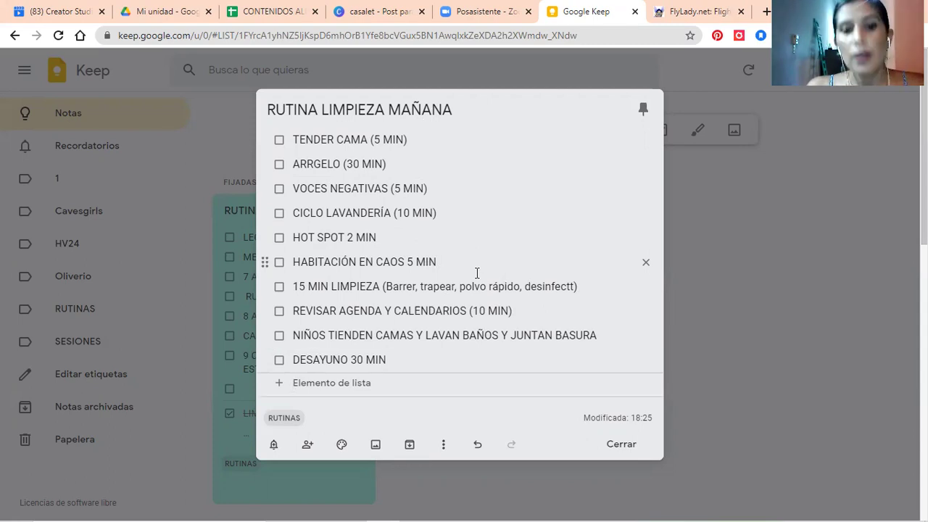
{"action": "type", "text": "LIM"}
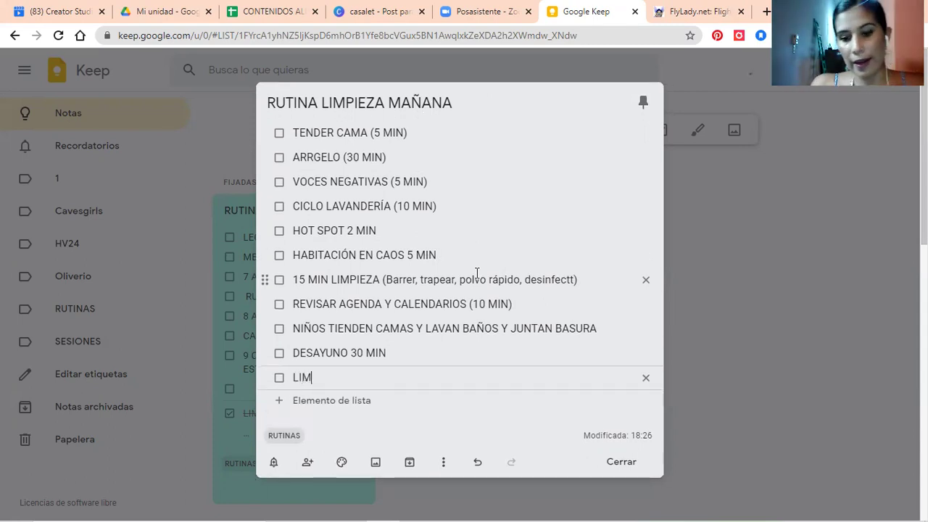
{"action": "key", "text": "BackSpace"}
{"action": "key", "text": "BackSpace"}
{"action": "key", "text": "BackSpace"}
{"action": "type", "text": "REFRIGERADOR"}
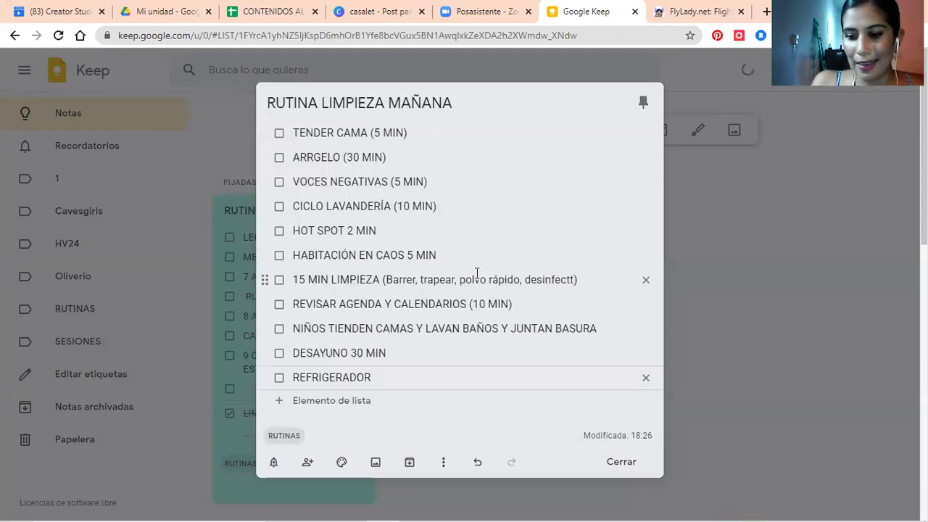
{"action": "type", "text": " 40"}
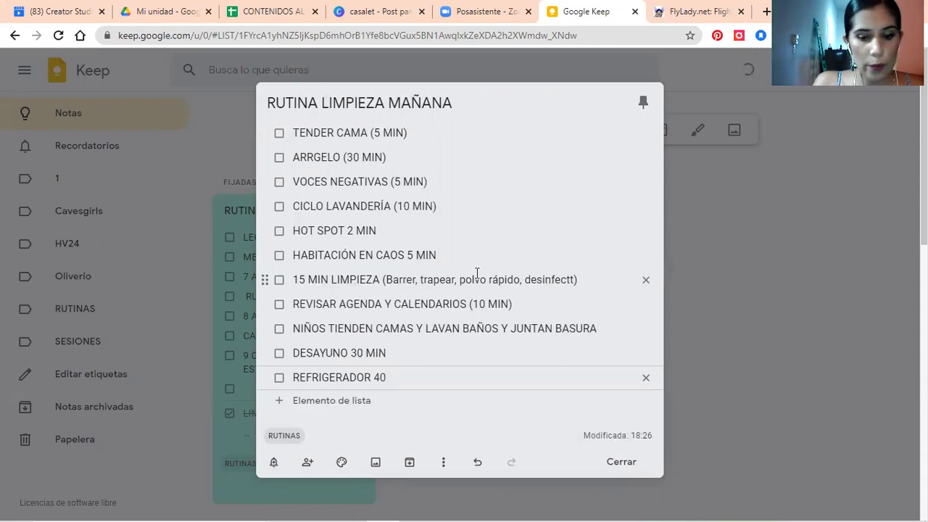
{"action": "type", "text": " MIN"}
{"action": "key", "text": "Return"}
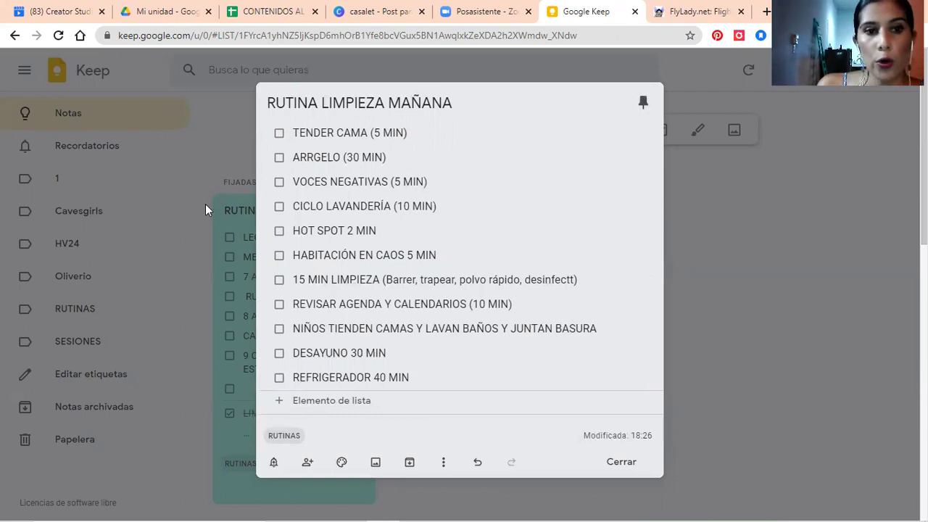
Close and reopen the RUTINA LIMPIEZA MAÑANA note, mark TENDER CAMA as completed and unmark it again.
{"action": "left_click", "coordinate": [220, 215]}
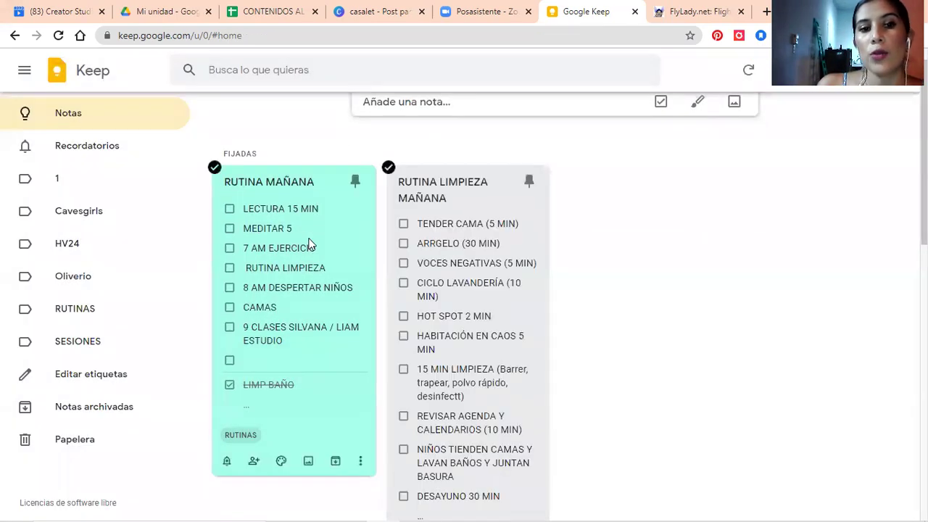
{"action": "left_click", "coordinate": [501, 333]}
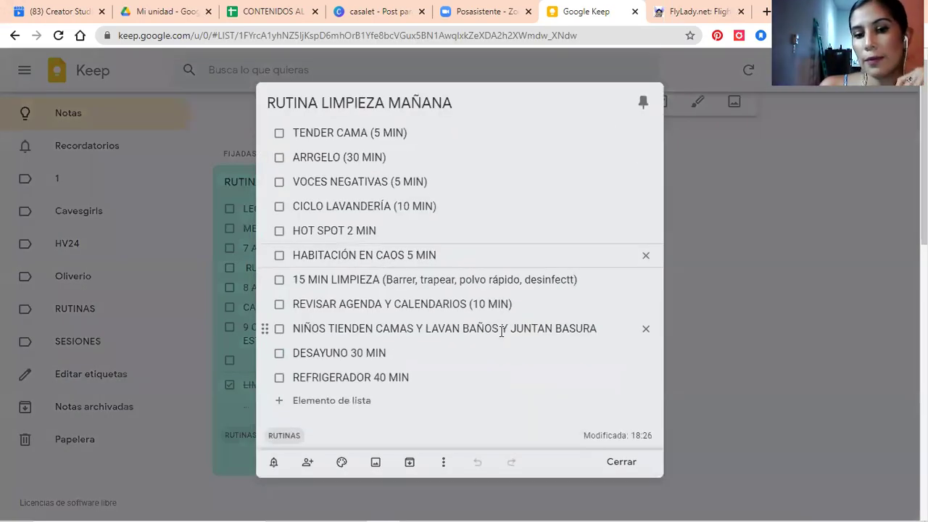
{"action": "left_click", "coordinate": [280, 138]}
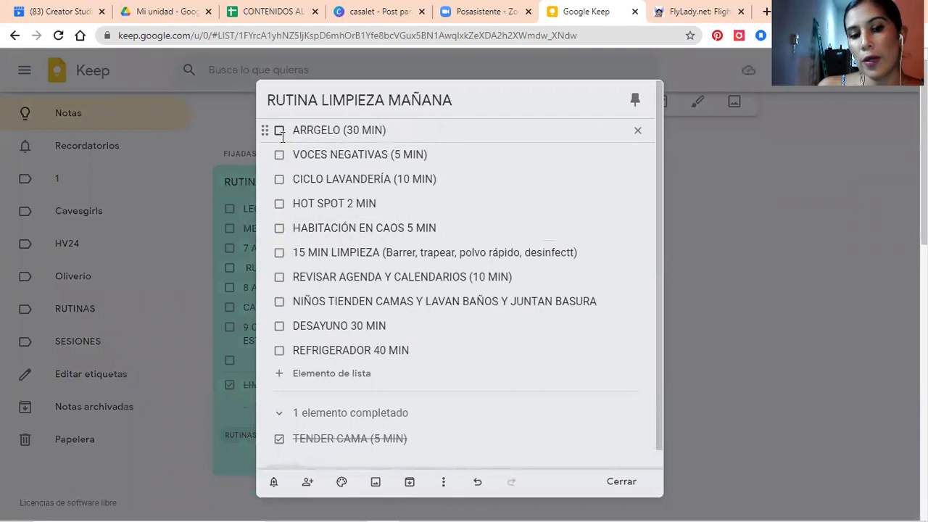
{"action": "left_click", "coordinate": [280, 440]}
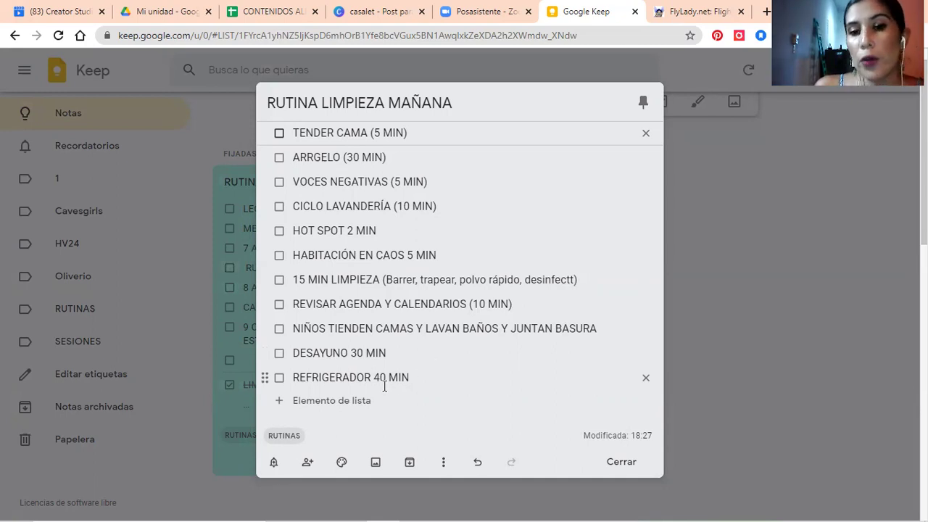
Delete the REFRIGERADOR 40 MIN item from the cleaning checklist and close the note.
{"action": "left_click", "coordinate": [427, 377]}
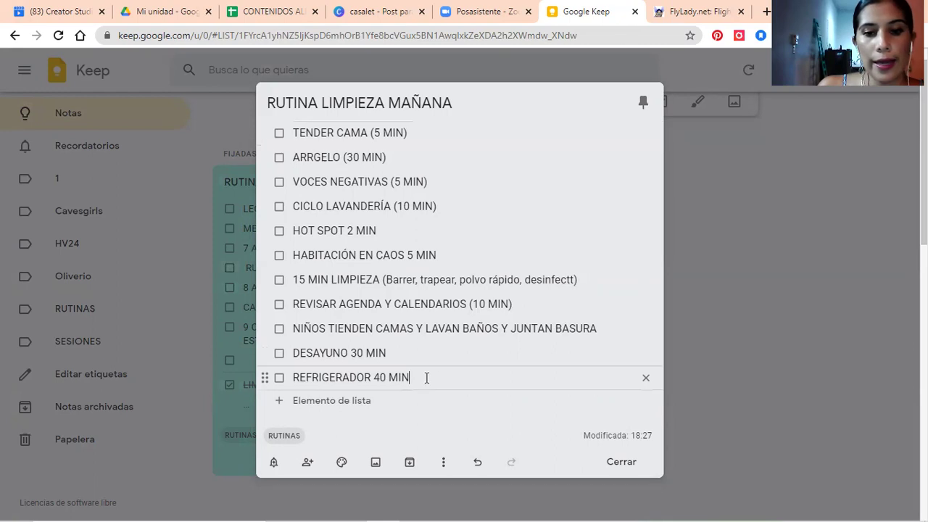
{"action": "left_click", "coordinate": [645, 378]}
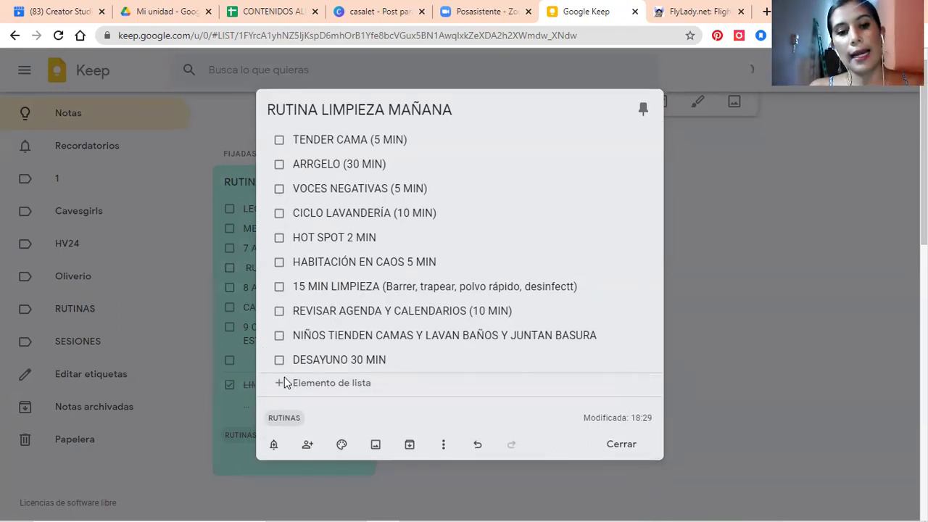
{"action": "mouse_move", "coordinate": [265, 363]}
{"action": "left_mouse_down"}
{"action": "mouse_move", "coordinate": [266, 336]}
{"action": "mouse_move", "coordinate": [274, 363]}
{"action": "left_mouse_up"}
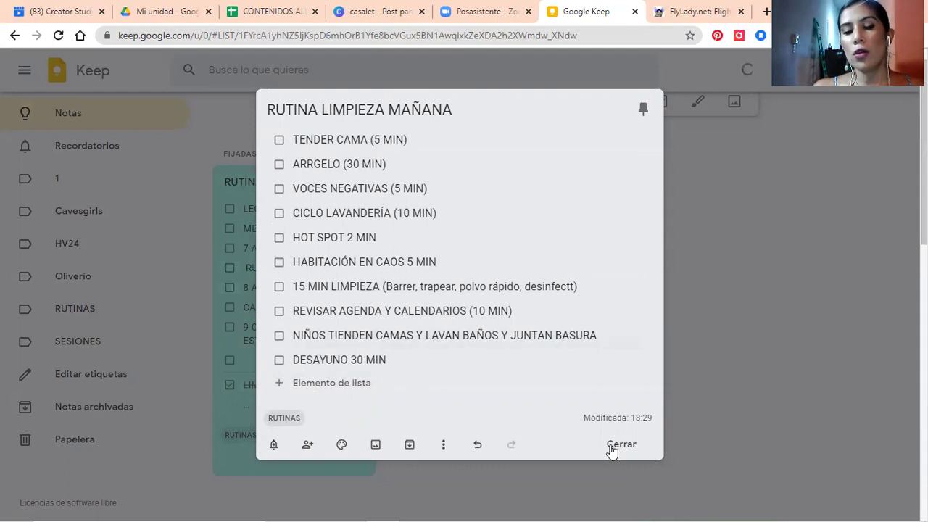
{"action": "mouse_move", "coordinate": [323, 448]}
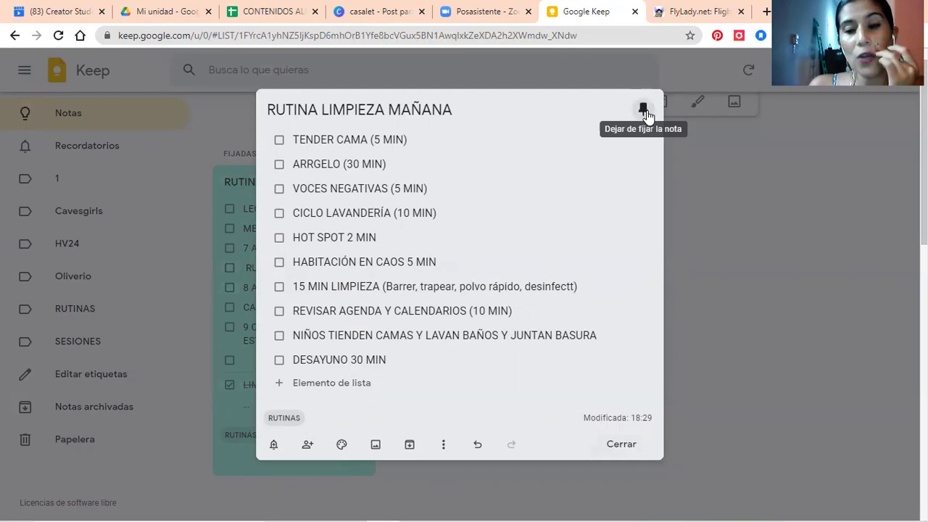
{"action": "left_click", "coordinate": [714, 211]}
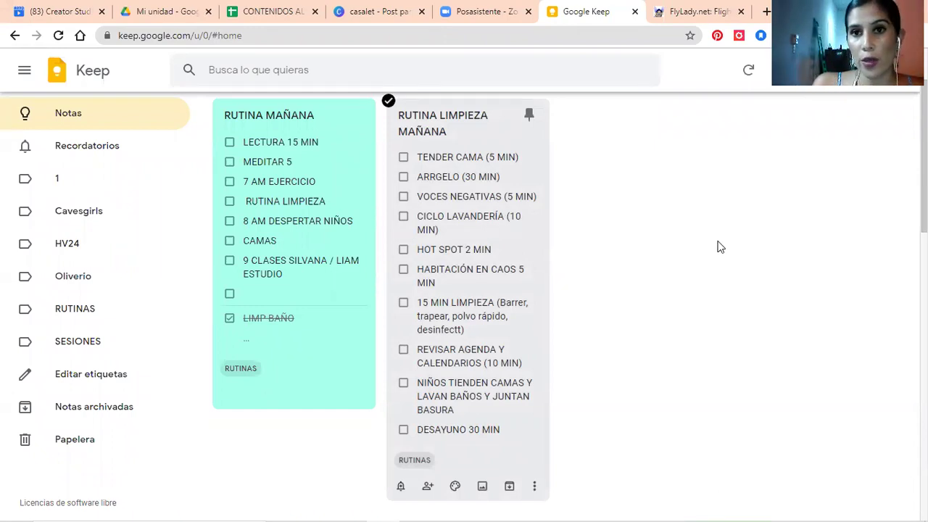
Switch to the FlyLady site, go back from the Flight Plan and open the Sneak Peek for the Week.
{"action": "scroll", "coordinate": [718, 246], "scroll_direction": "up", "scroll_amount": 2}
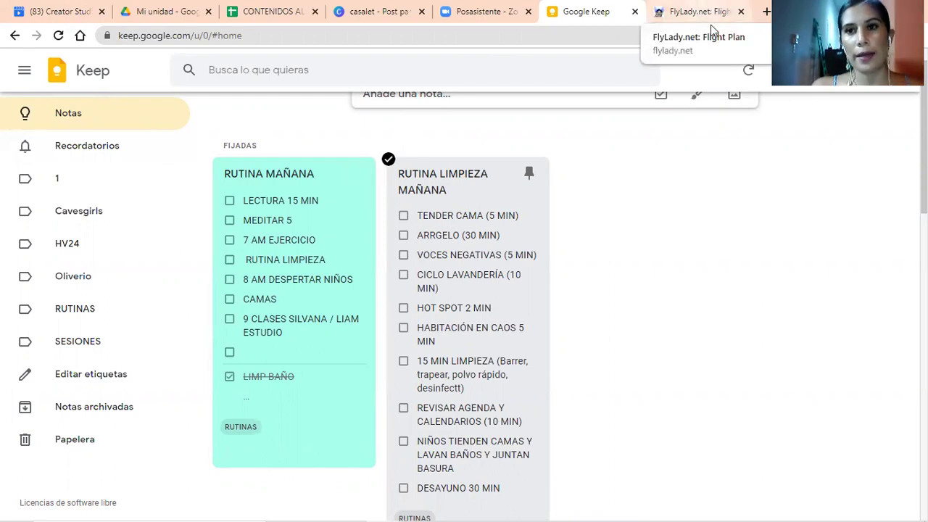
{"action": "left_click", "coordinate": [710, 30]}
{"action": "scroll", "coordinate": [166, 174], "scroll_direction": "up", "scroll_amount": 5}
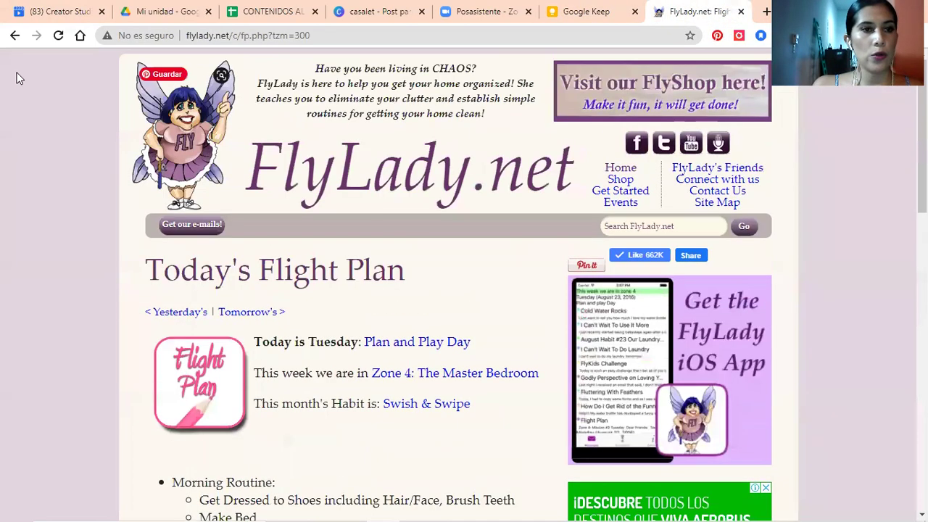
{"action": "left_click", "coordinate": [15, 35]}
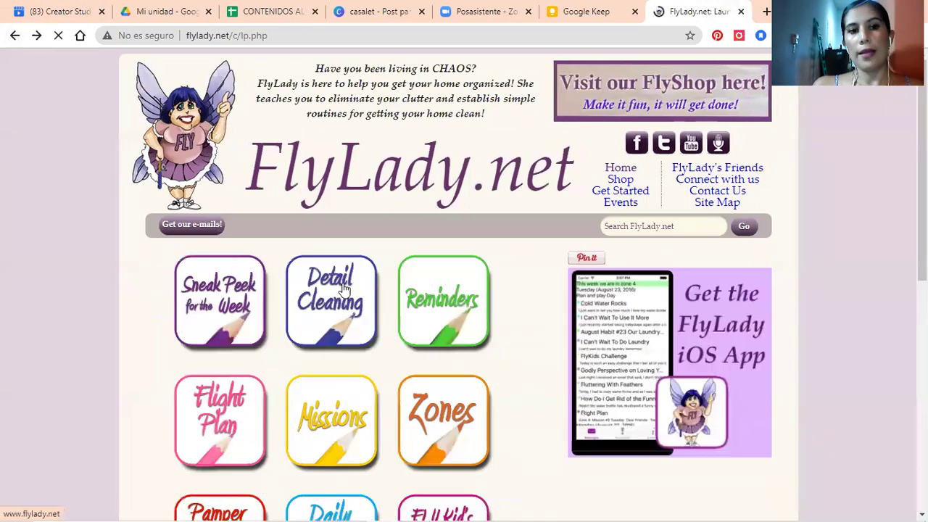
{"action": "left_click", "coordinate": [221, 326]}
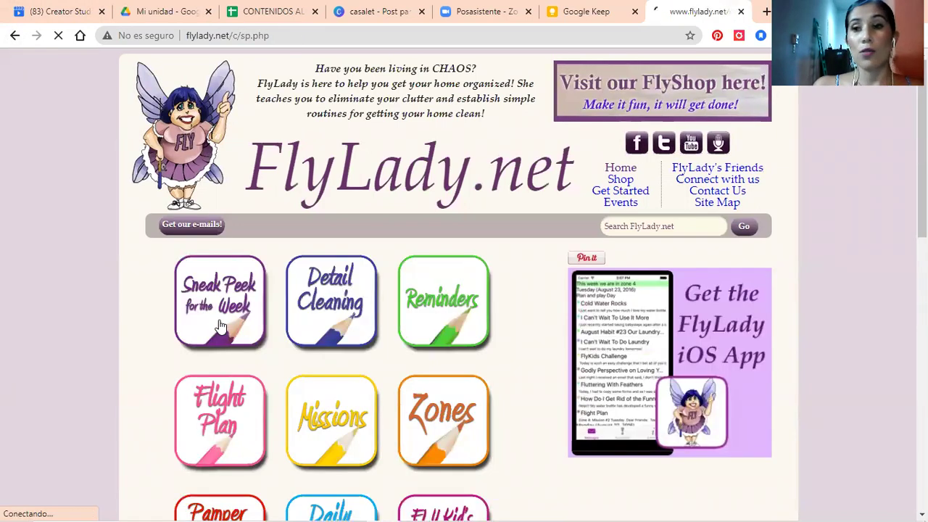
{"action": "scroll", "coordinate": [430, 424], "scroll_direction": "down", "scroll_amount": 2}
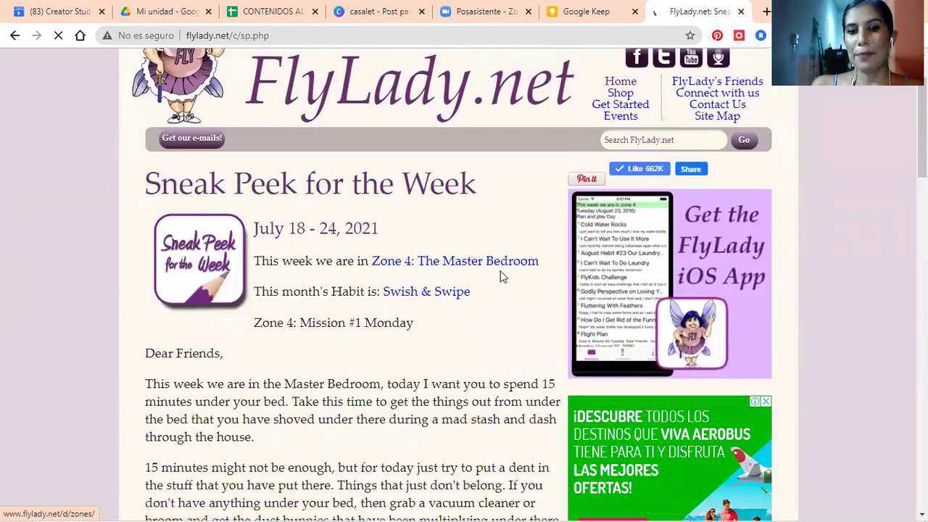
Open this week's Zone 4: The Master Bedroom link and examine the FLY zones overview with the July Zones list.
{"action": "left_click", "coordinate": [509, 269]}
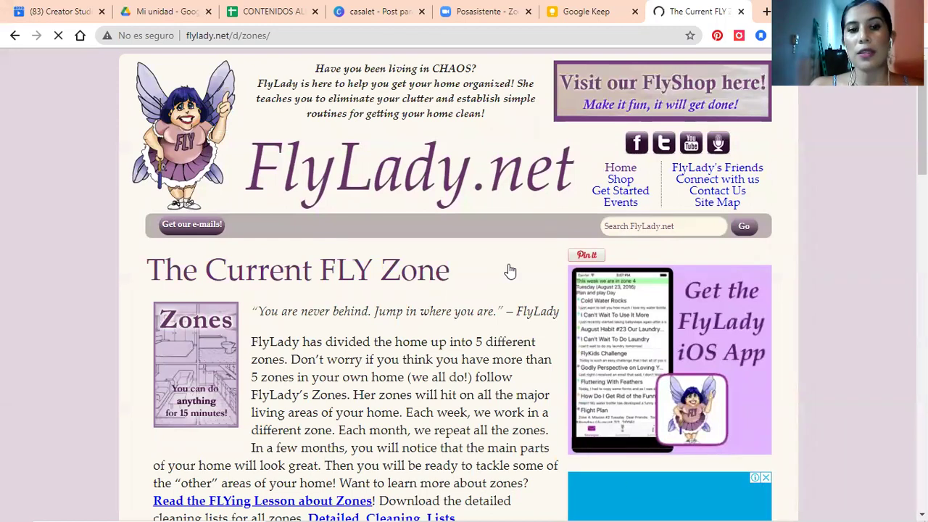
{"action": "scroll", "coordinate": [510, 270], "scroll_direction": "down", "scroll_amount": 5}
{"action": "scroll", "coordinate": [509, 271], "scroll_direction": "up", "scroll_amount": 2}
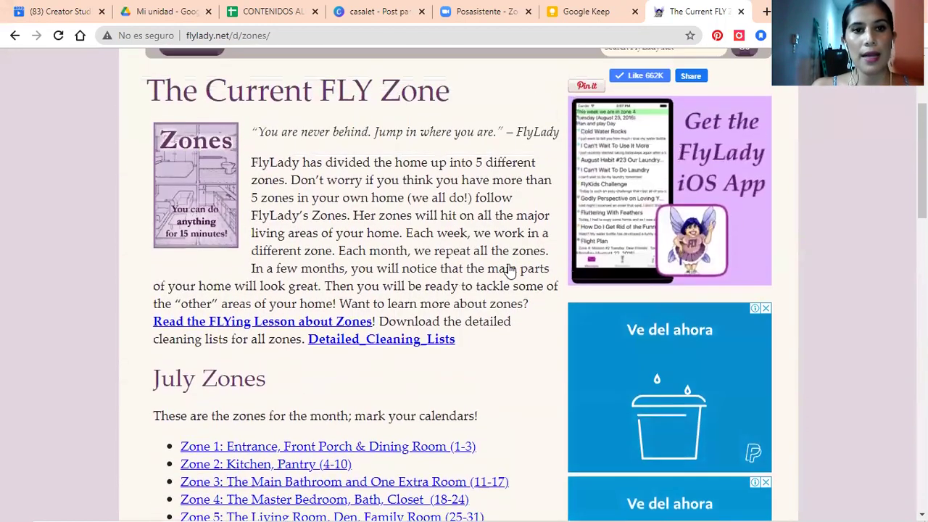
{"action": "scroll", "coordinate": [510, 270], "scroll_direction": "up", "scroll_amount": 1}
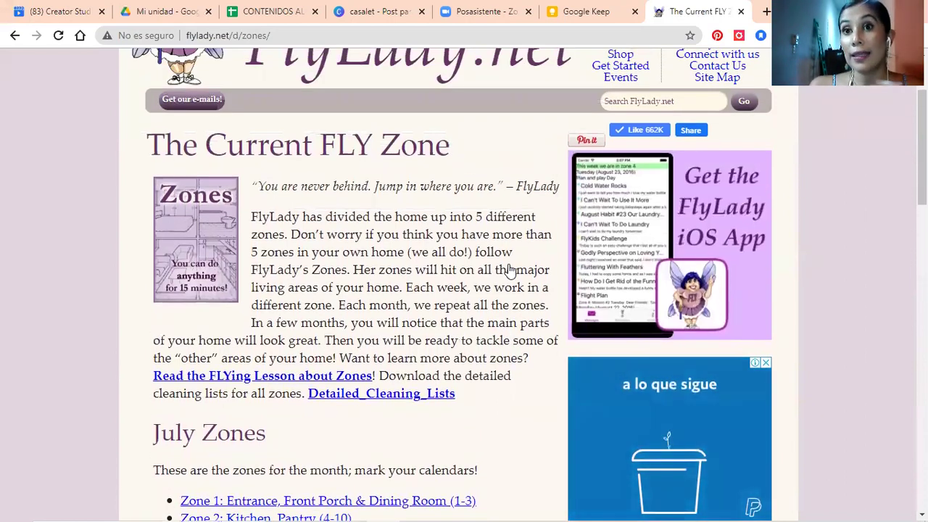